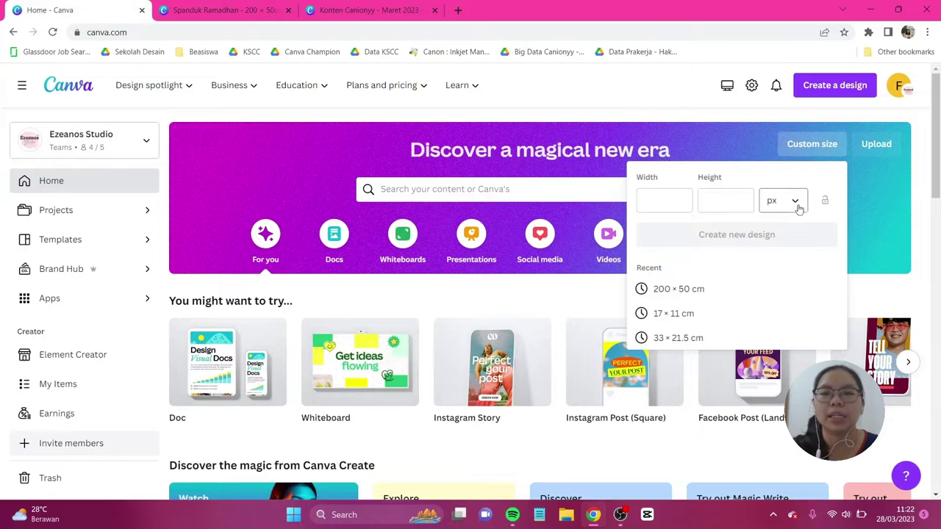
Step: Switch the custom design size to centimetres and enter 400 wide by 100 high
click(803, 207)
click(779, 310)
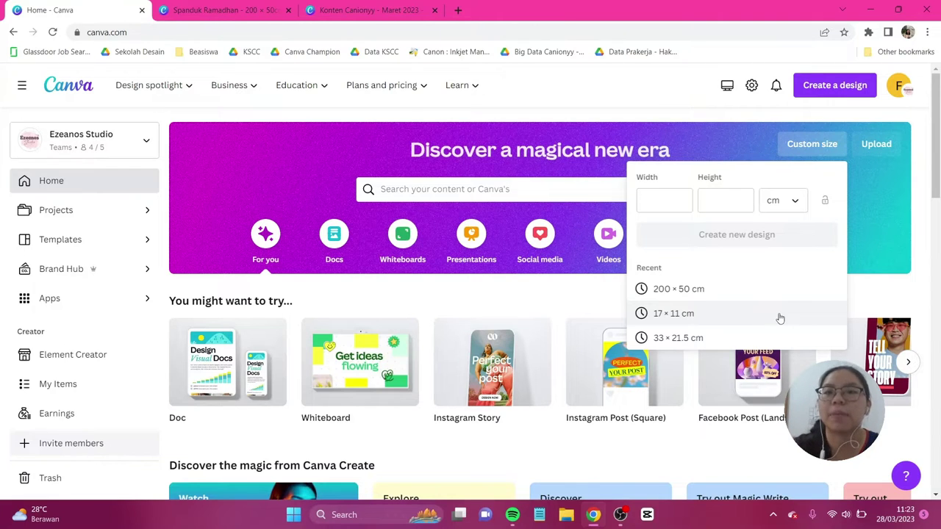
click(666, 205)
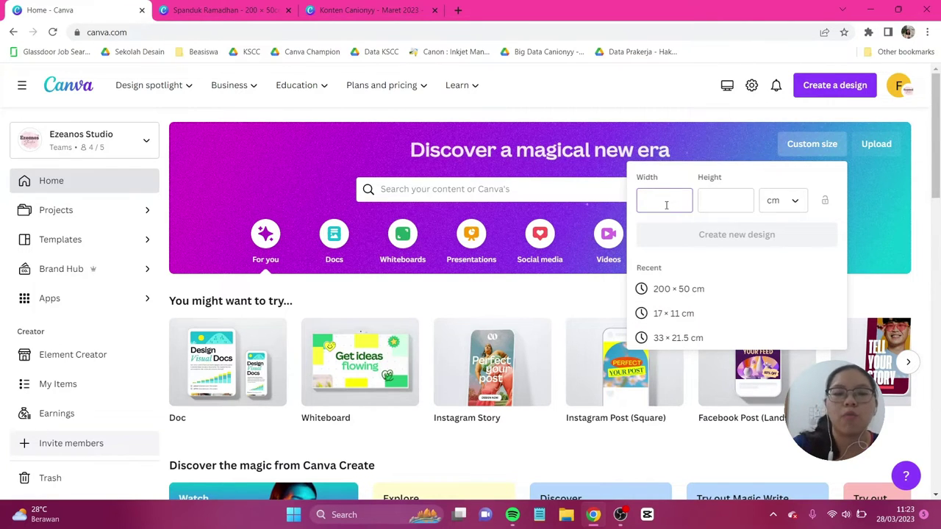
text(400)
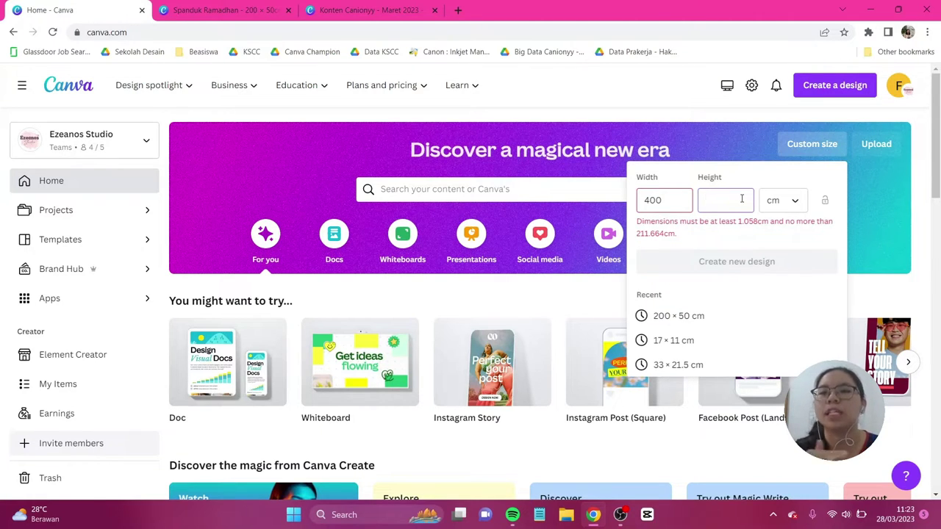
click(741, 198)
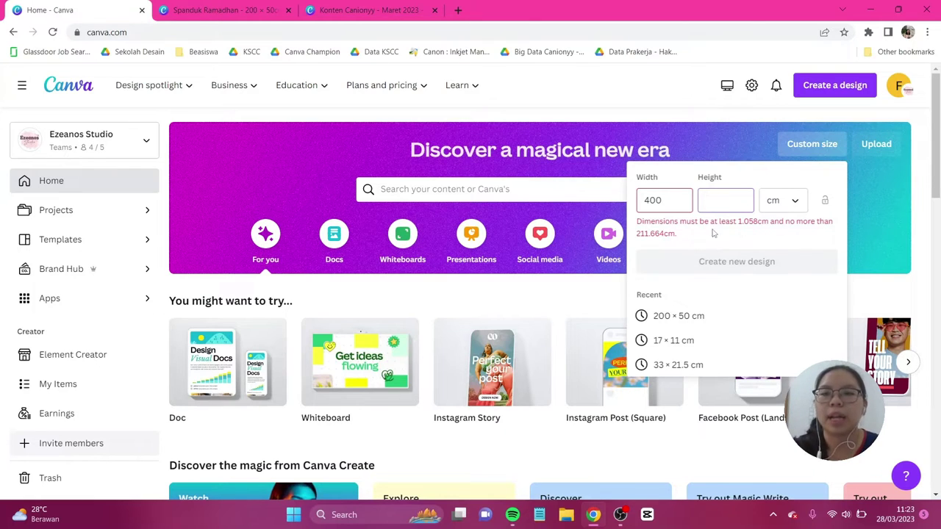
text(100)
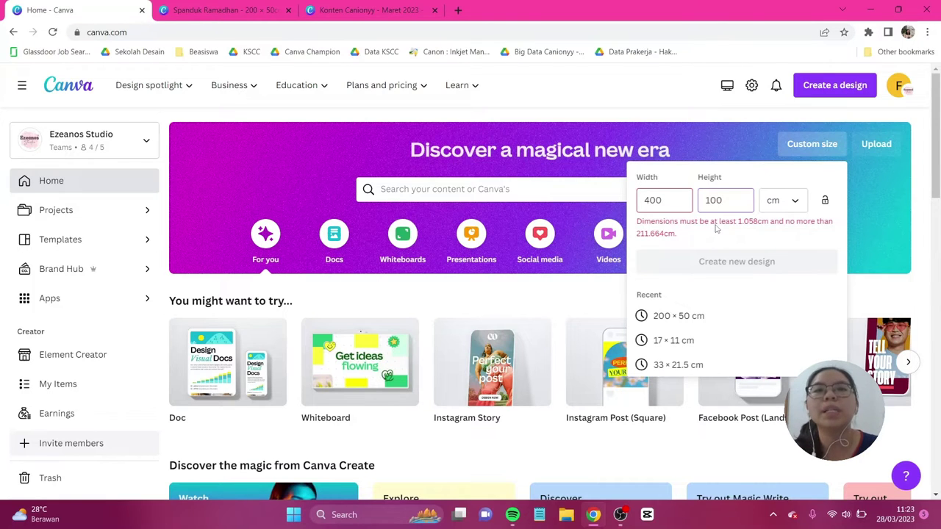
Step: Change the custom size to 200 cm wide by 50 cm high and create the new design
click(657, 200)
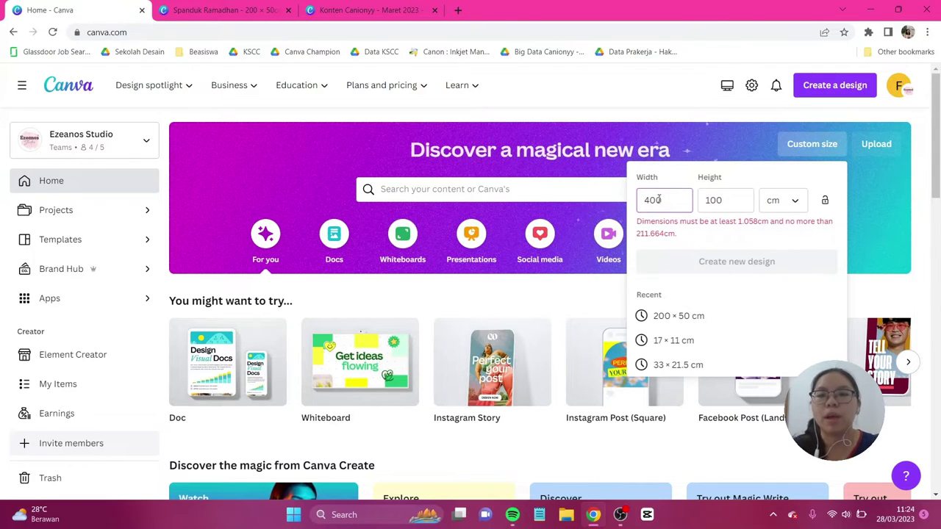
key(BackSpace)
key(BackSpace)
key(BackSpace)
text(200)
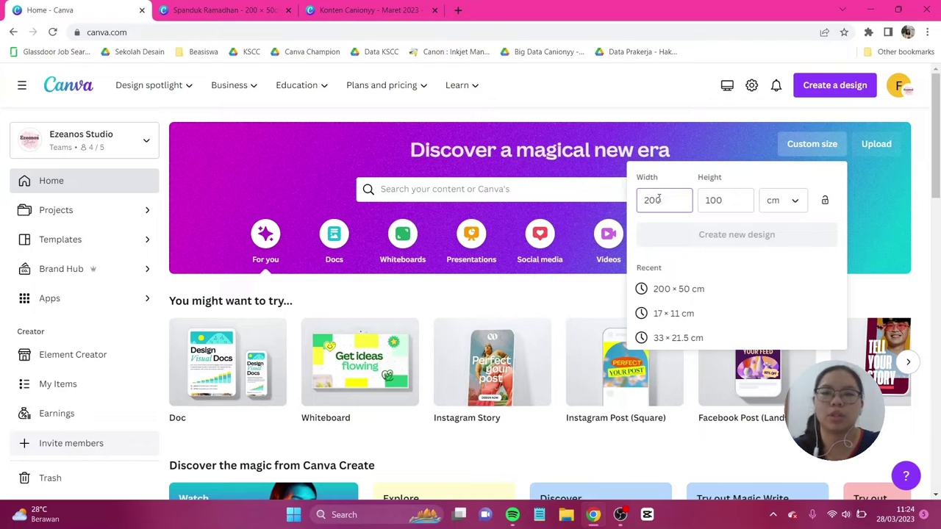
click(726, 202)
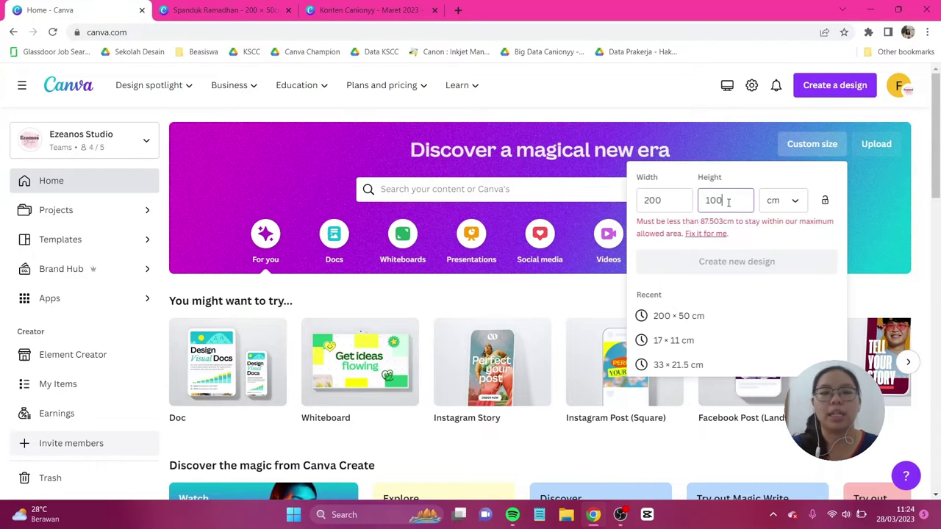
key(BackSpace)
key(BackSpace)
key(BackSpace)
text(50)
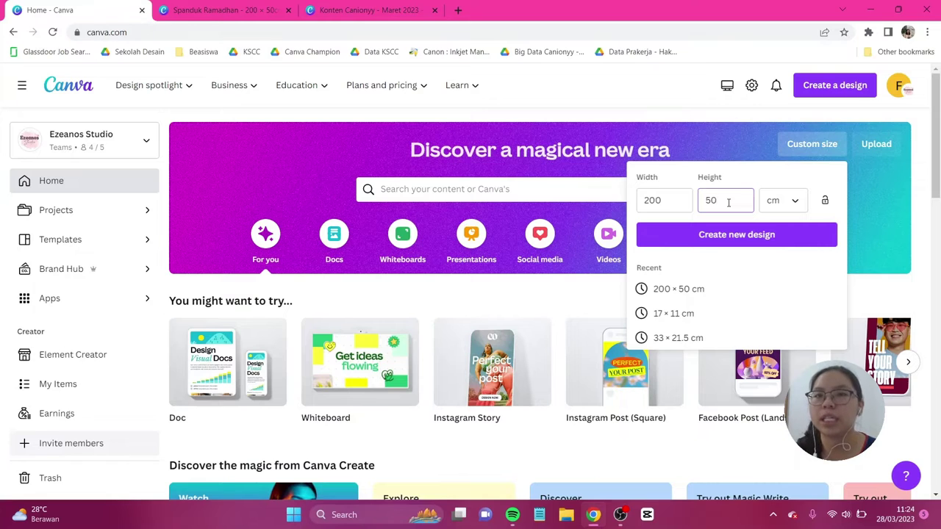
key(Return)
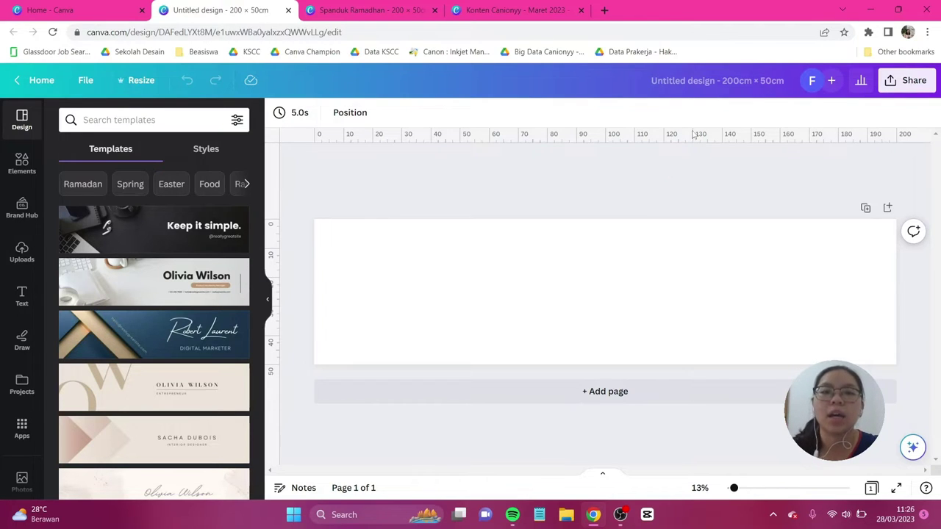
Step: Fill the blank page background with the solid orange colour #FFB033
click(563, 314)
click(278, 114)
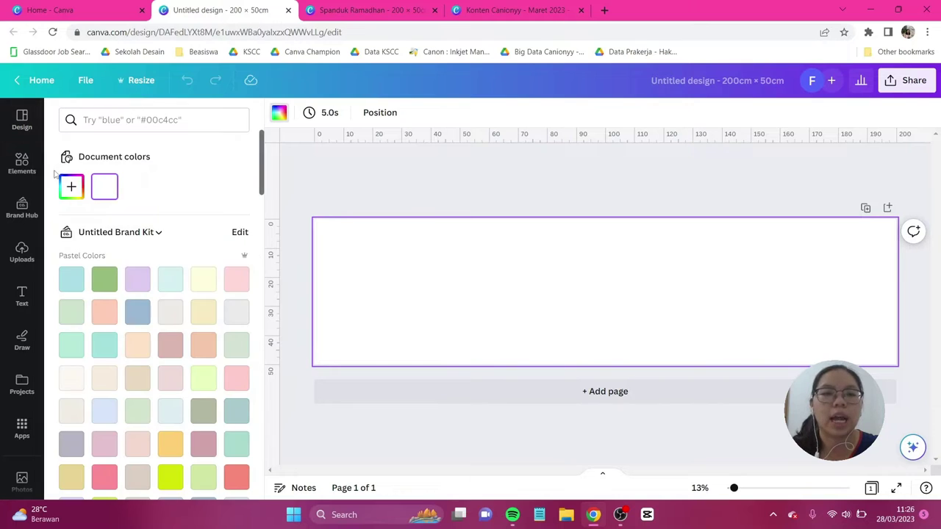
click(70, 188)
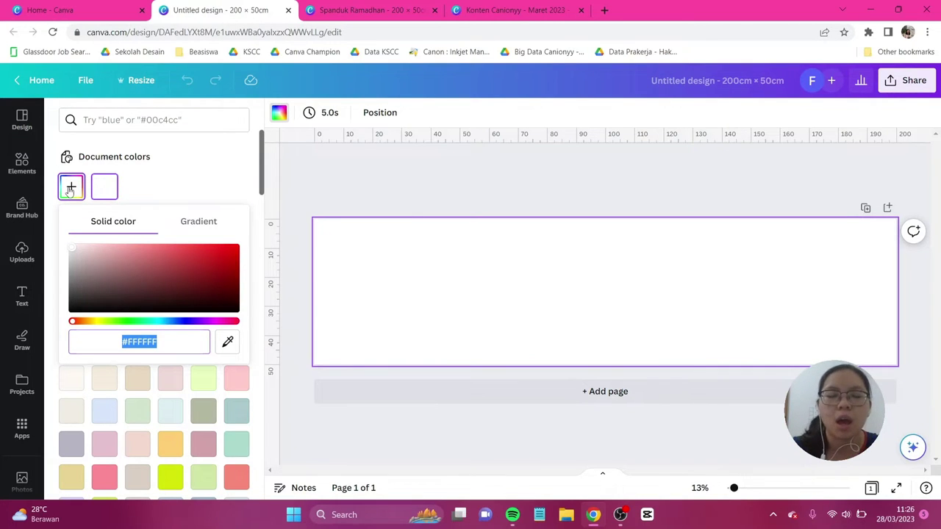
text(#FF)
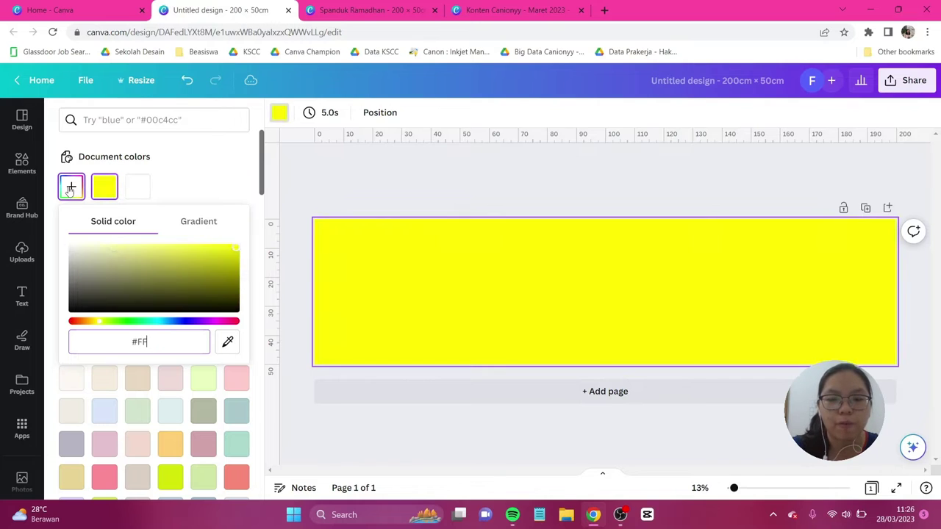
text(B033)
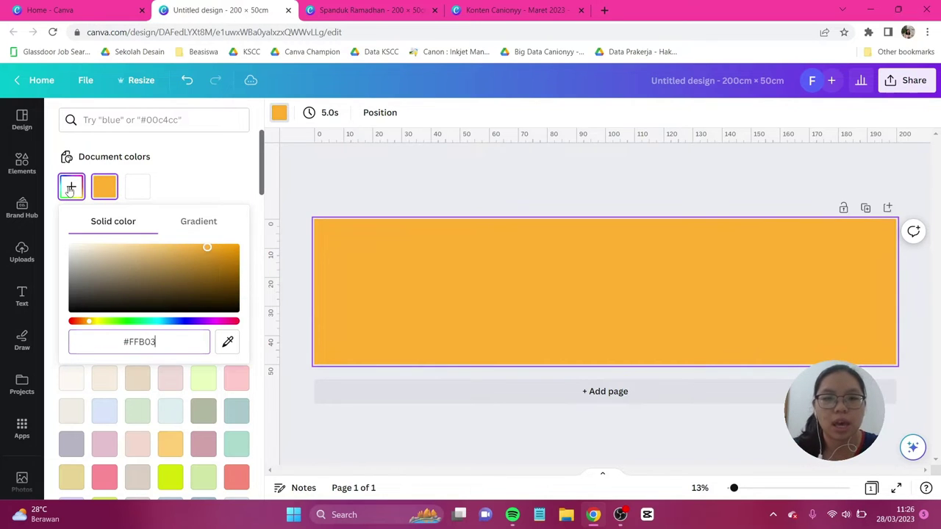
click(308, 195)
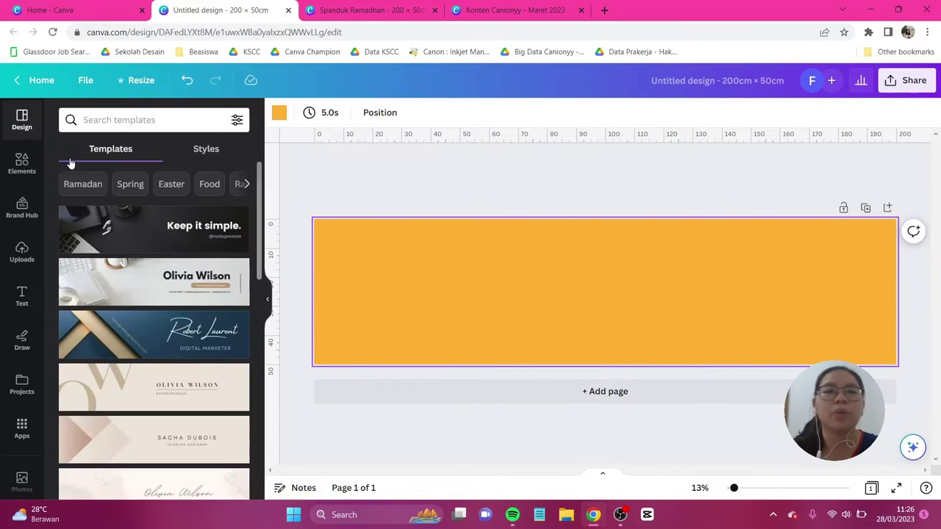
Step: Search the elements for "masjid mosque" and limit the results to graphics
click(22, 165)
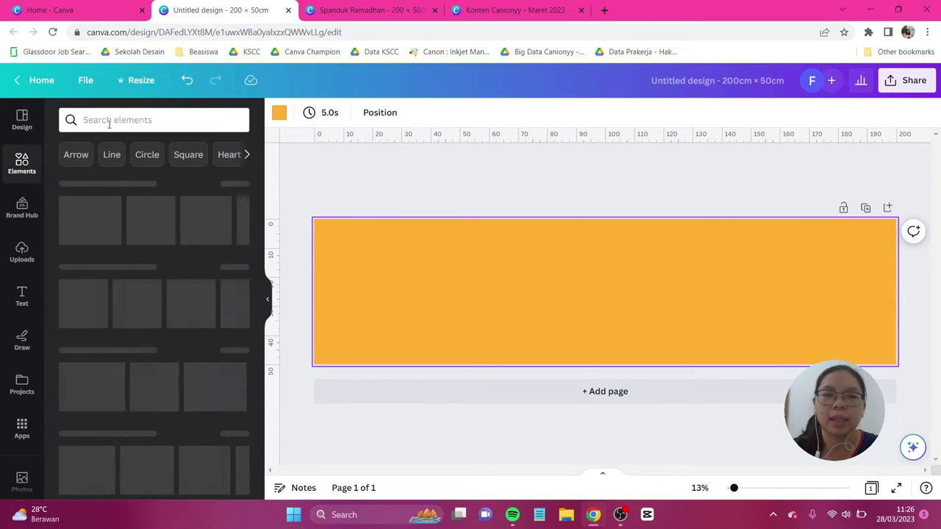
text(masjid mo)
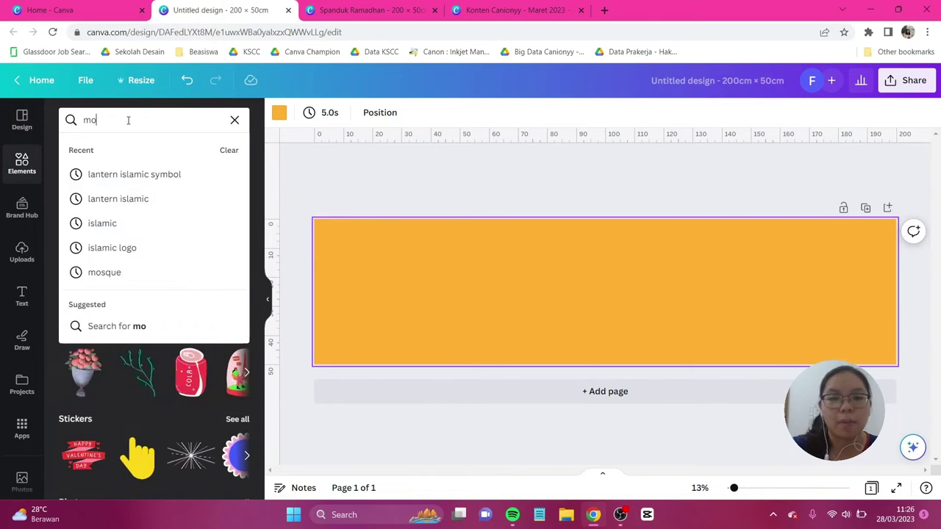
text(sque)
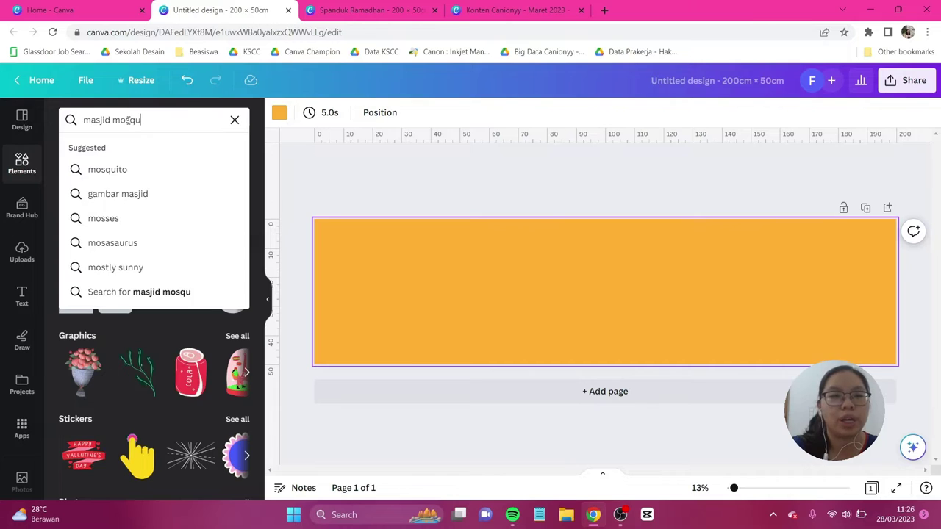
key(Return)
click(100, 149)
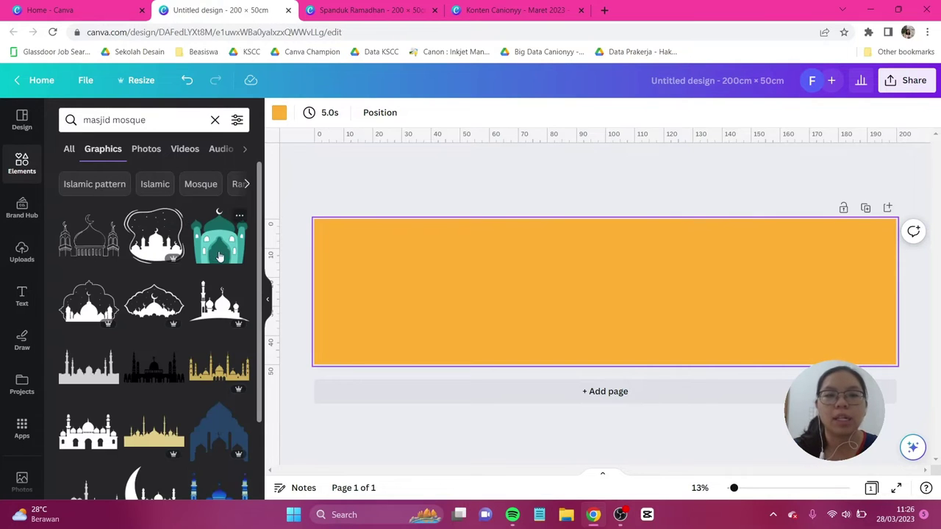
Step: Add the teal mosque graphic, enlarge it to about 44 cm wide and place it on the banner's bottom edge near the left side
click(221, 240)
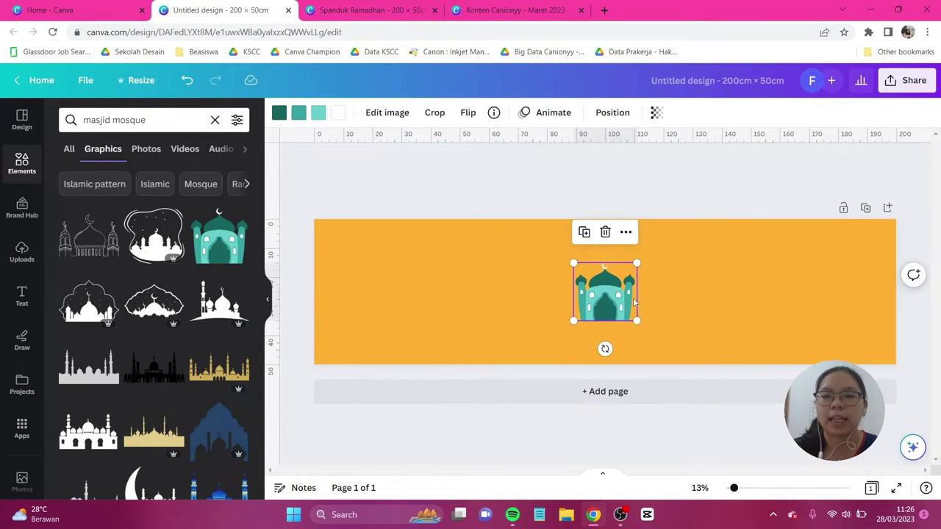
drag(638, 321, 417, 316)
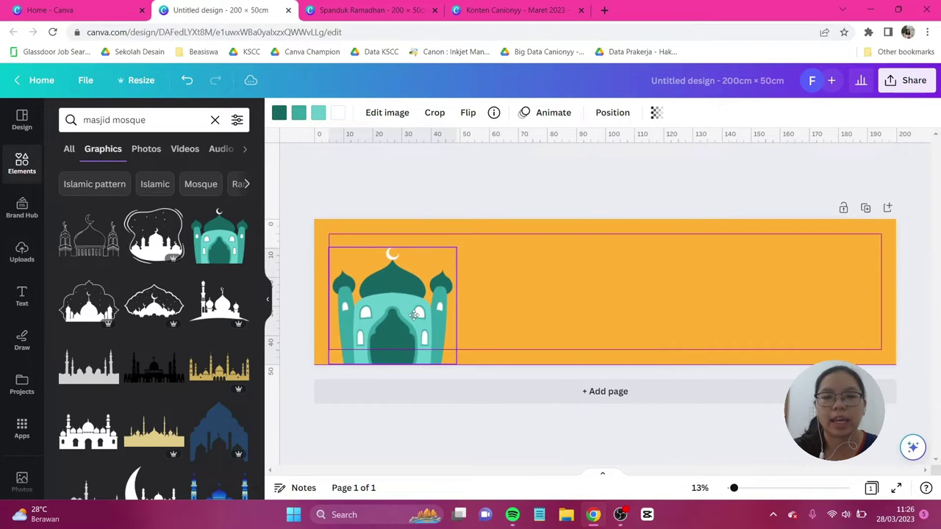
click(474, 184)
Step: Search the elements for "tropical leaves border" and limit the results to graphics
click(23, 163)
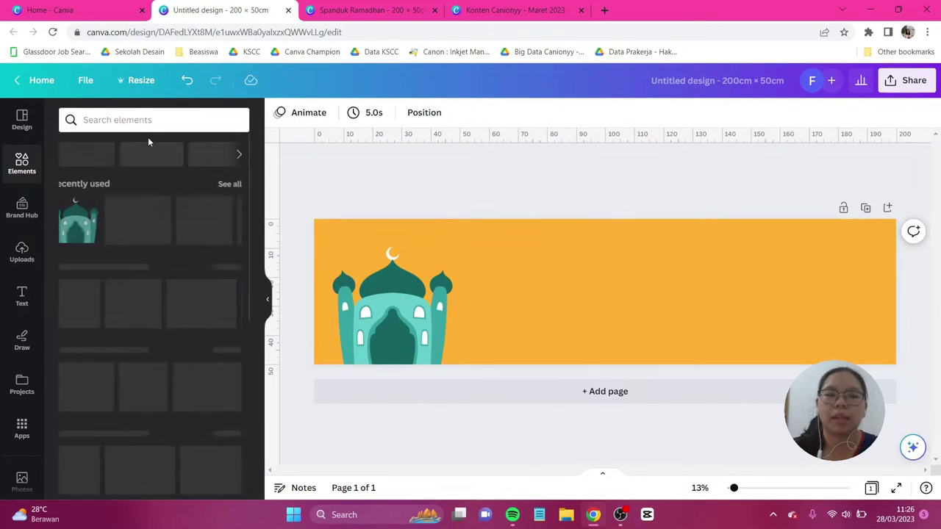
click(150, 121)
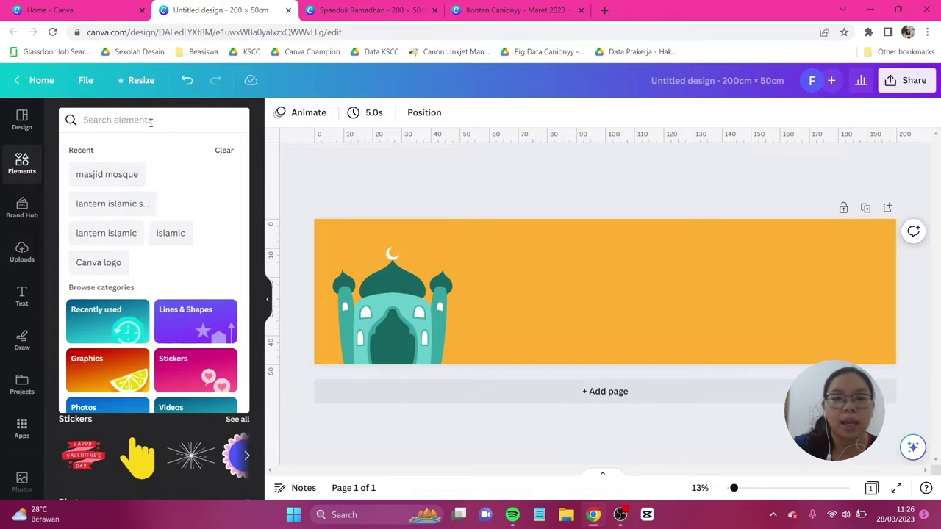
text(tropical l)
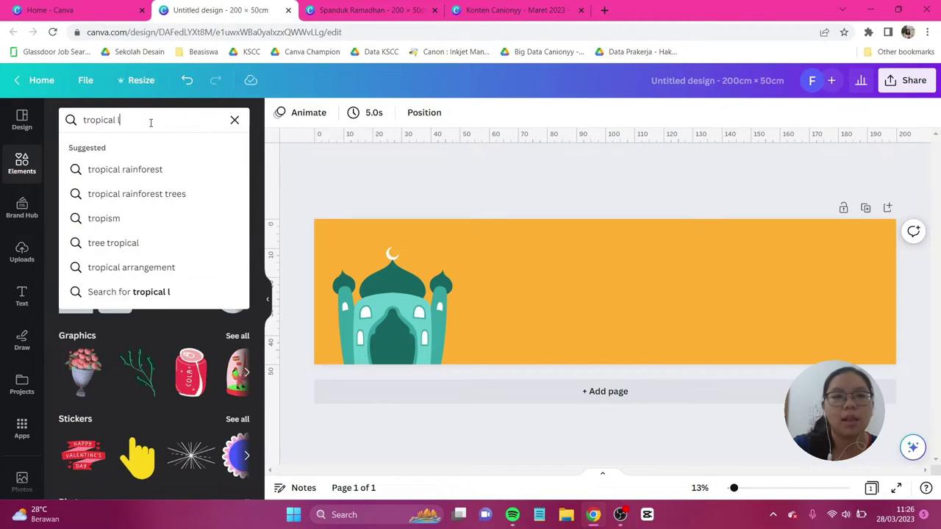
text(eaves border)
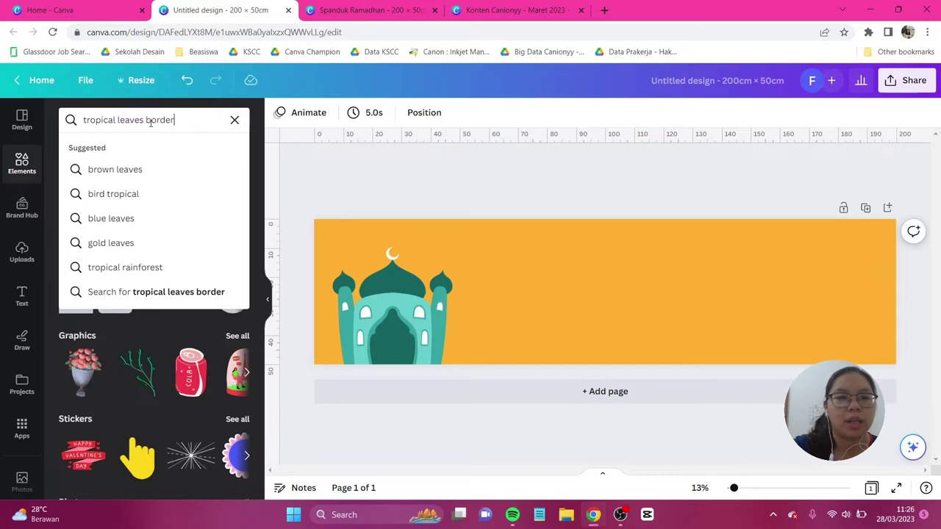
key(Return)
click(113, 155)
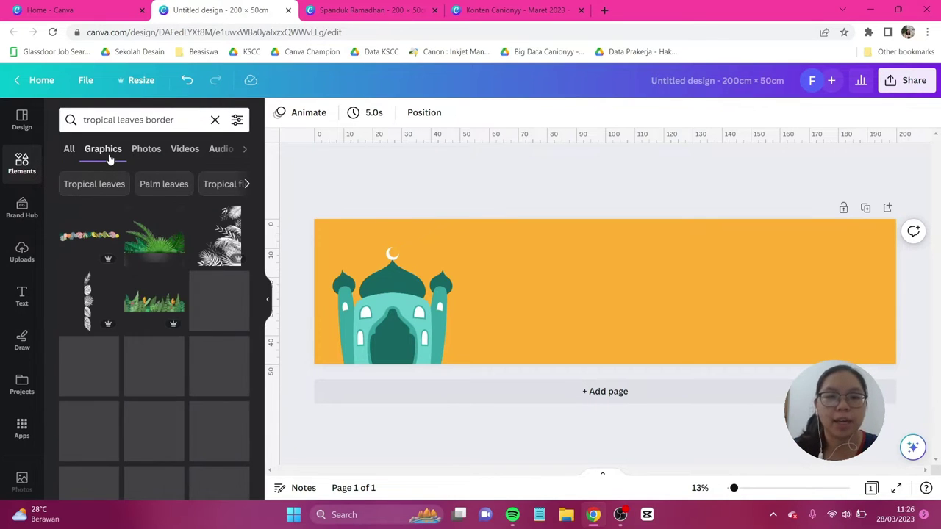
Step: Add the green tropical leaves graphic, enlarge it to about 59 cm wide and place it over the mosque
click(153, 248)
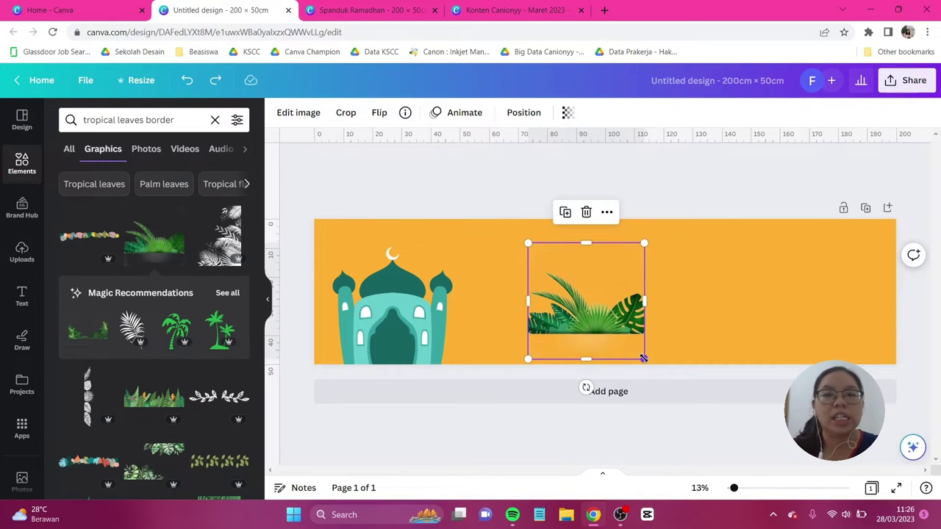
drag(644, 359, 697, 411)
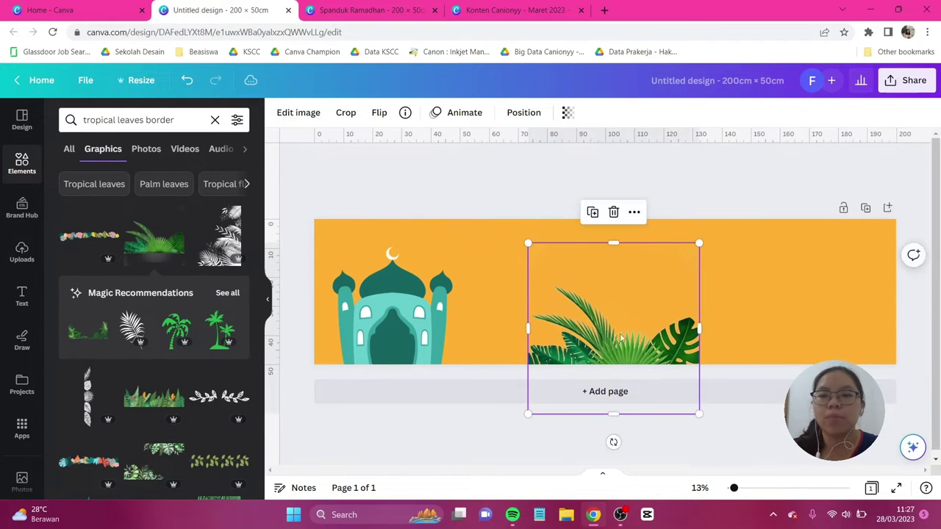
drag(613, 324, 380, 318)
Step: Move the tropical leaves backward so they sit behind the mosque
click(523, 112)
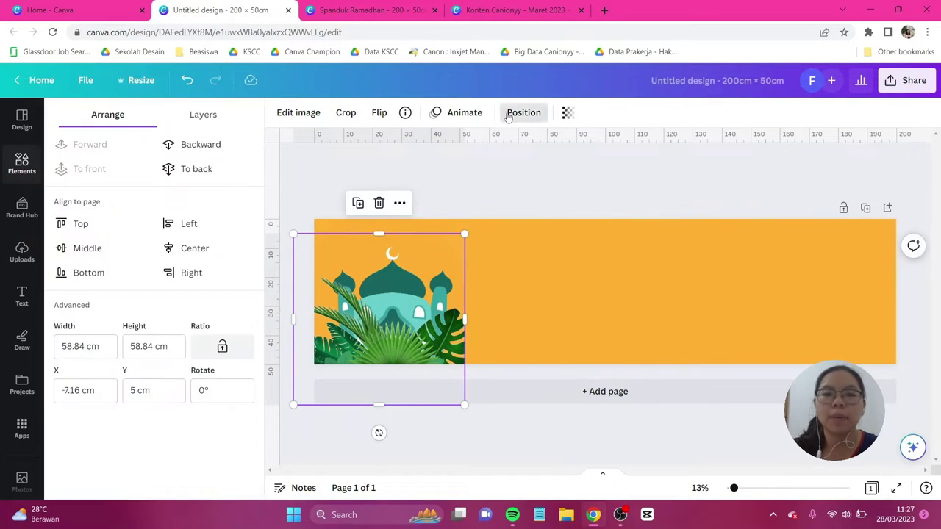
click(213, 147)
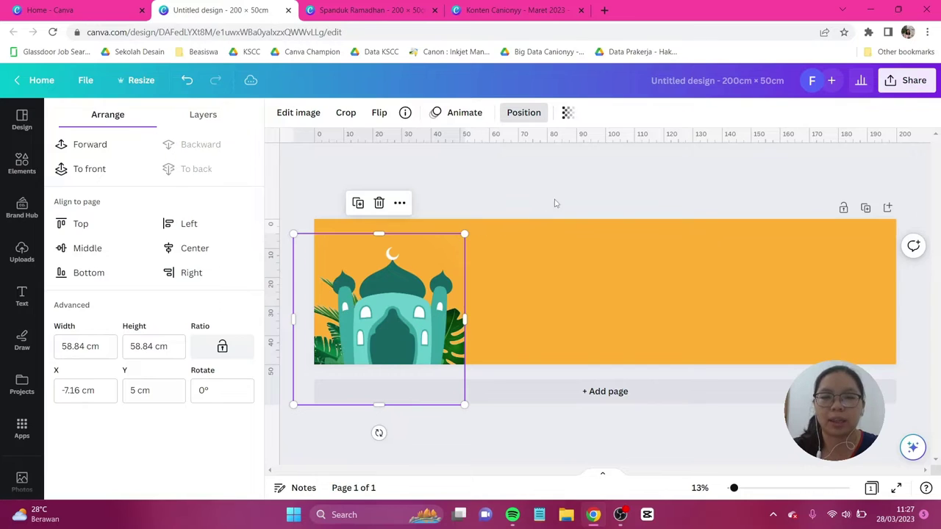
click(562, 197)
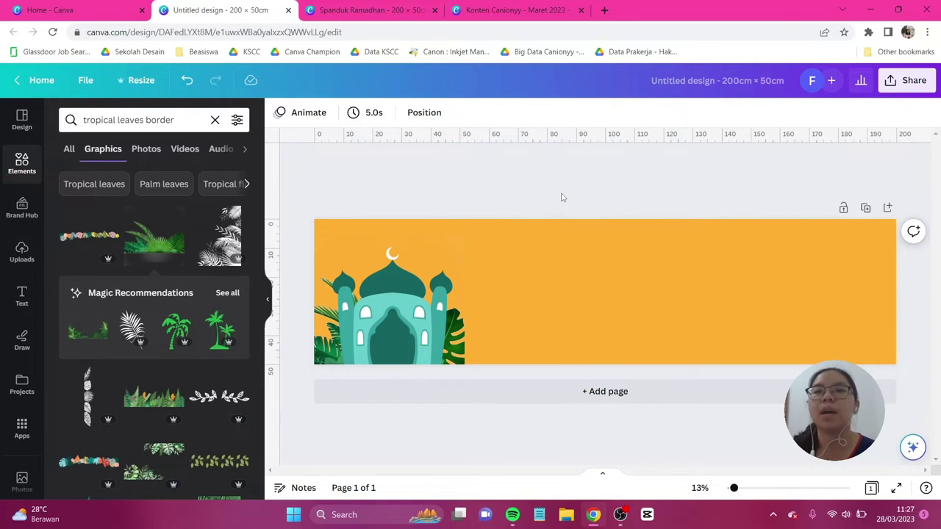
Step: Search the elements for "lantern islamic symbol"
click(22, 163)
click(145, 119)
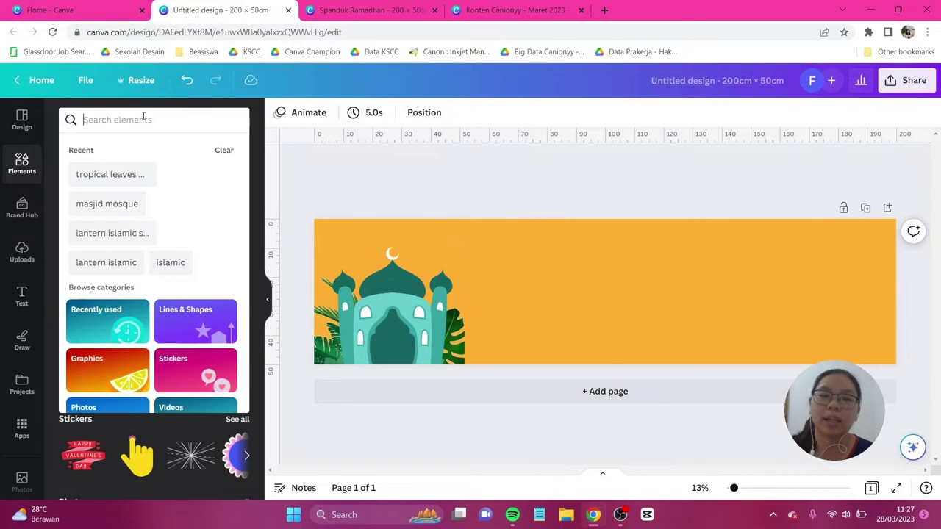
text(lant)
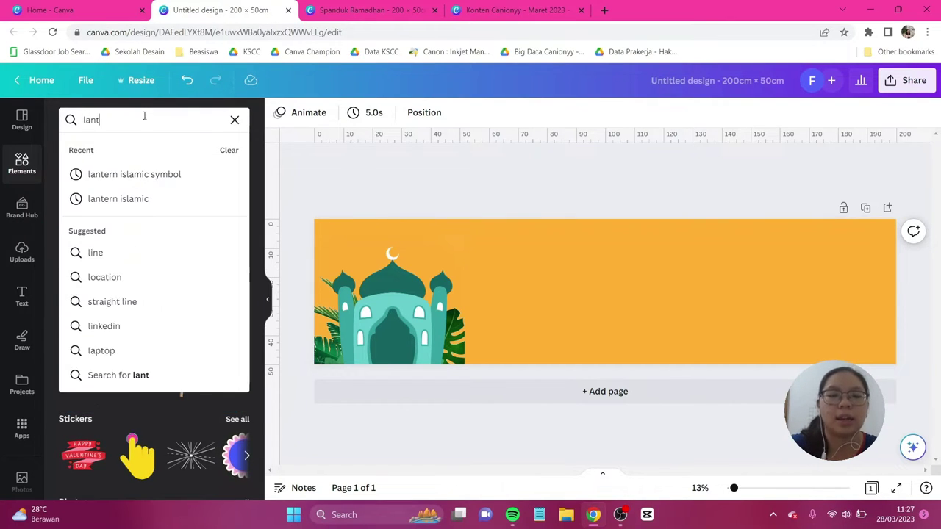
text(ern islamic)
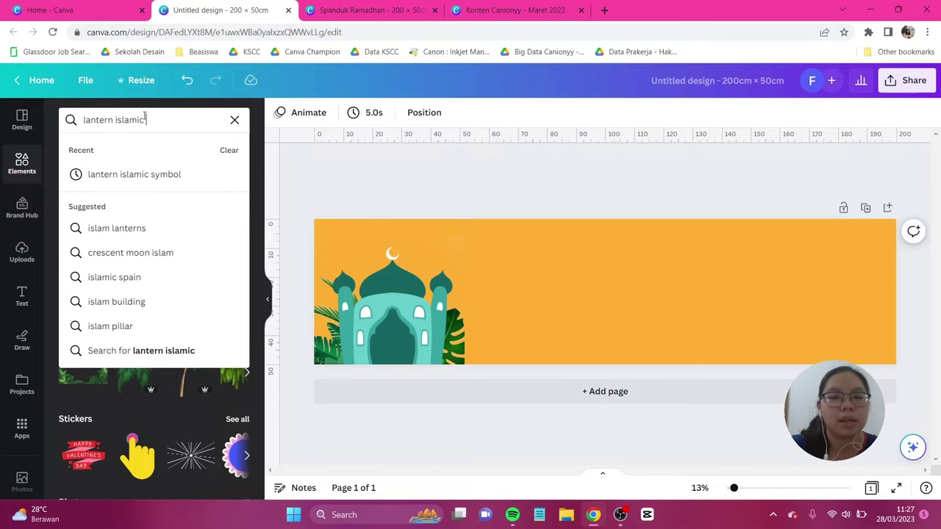
text( symbol)
key(Return)
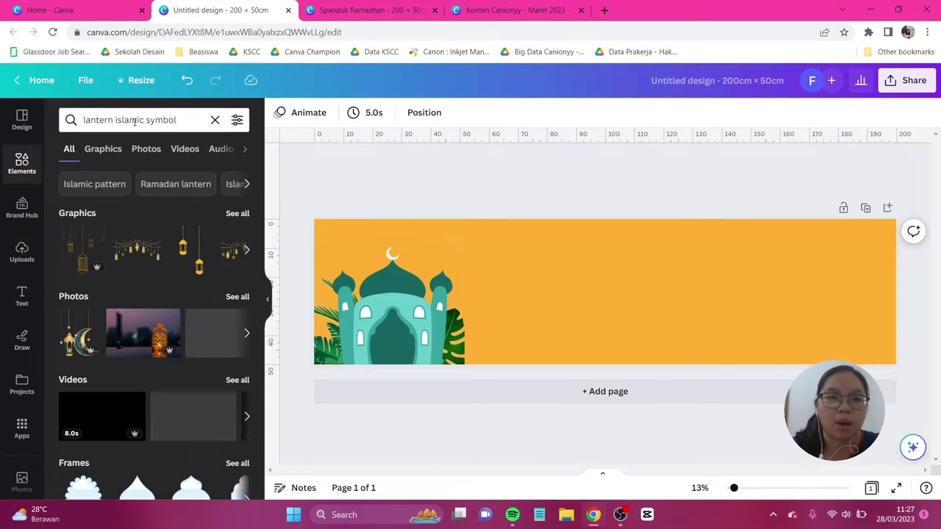
Step: Add the green hanging lantern from the graphics results and arrange copies along the banner's upper edge on both sides
click(109, 149)
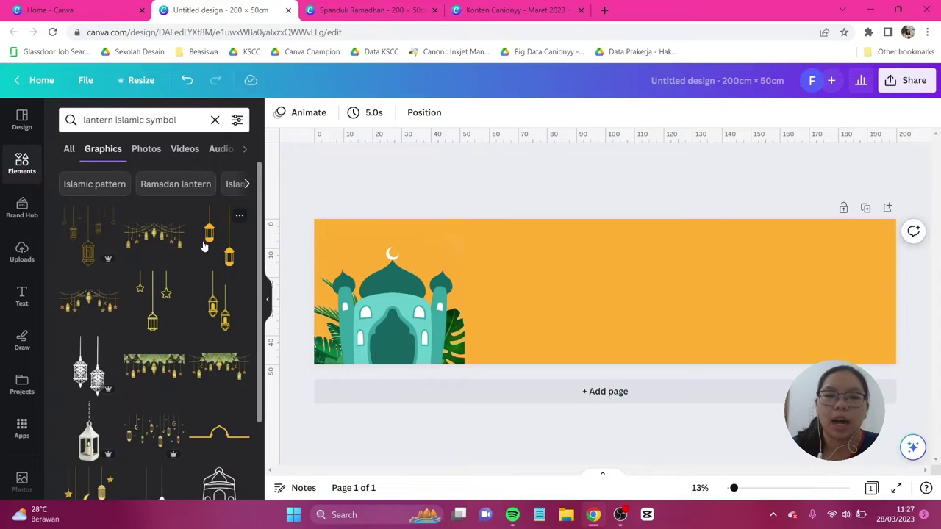
scroll(204, 246, down, 5)
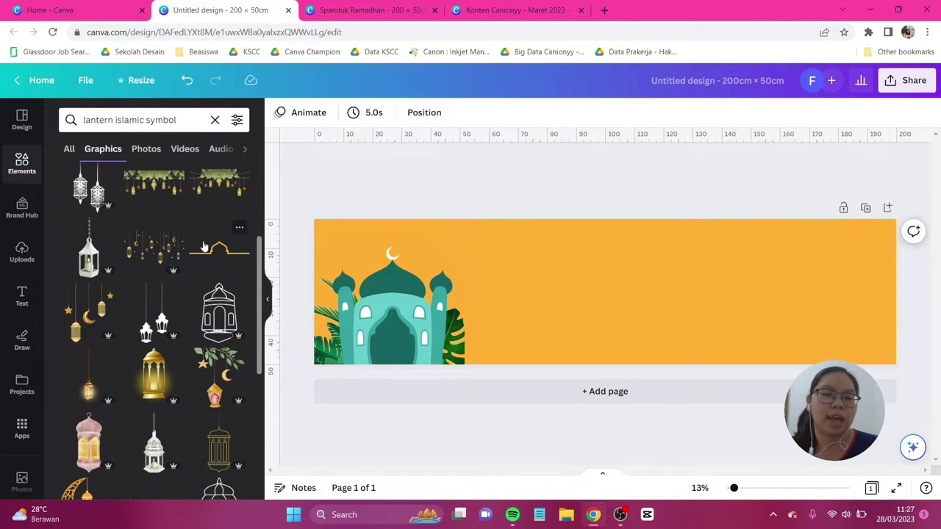
scroll(204, 246, down, 10)
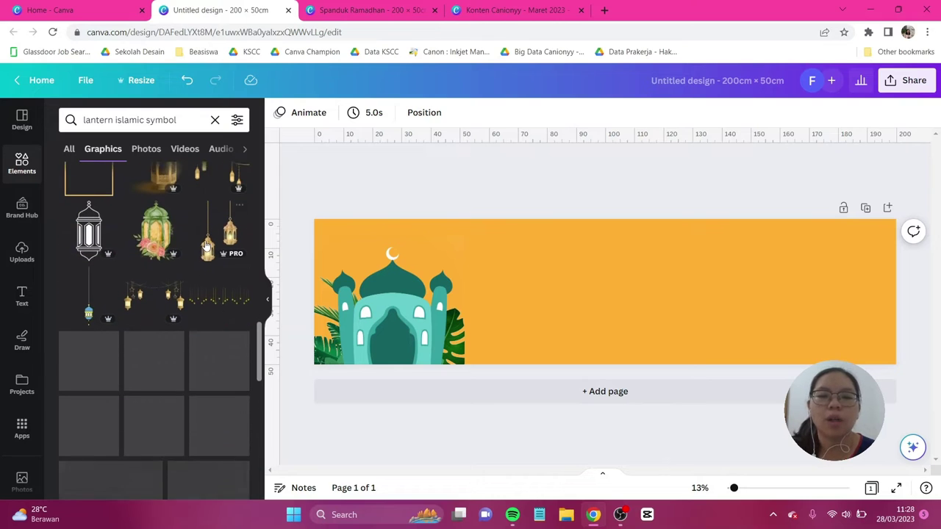
scroll(206, 244, down, 5)
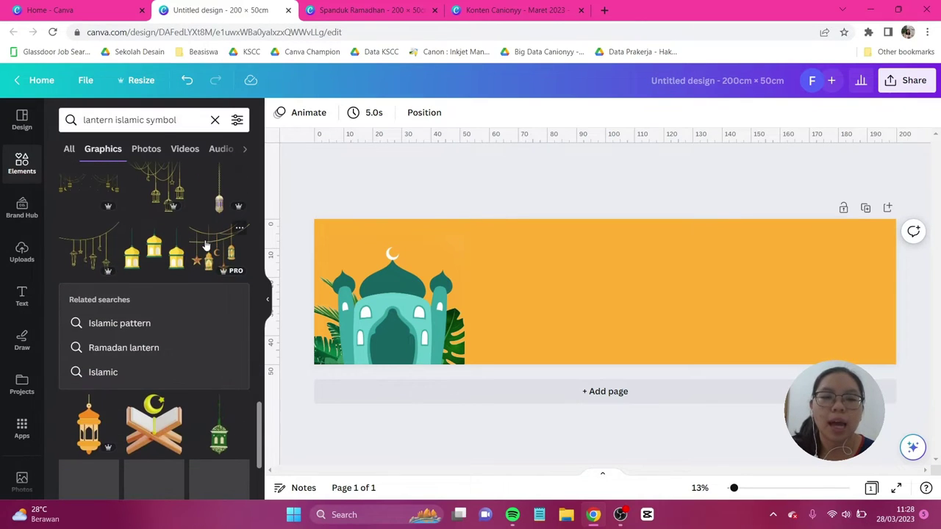
scroll(210, 247, down, 5)
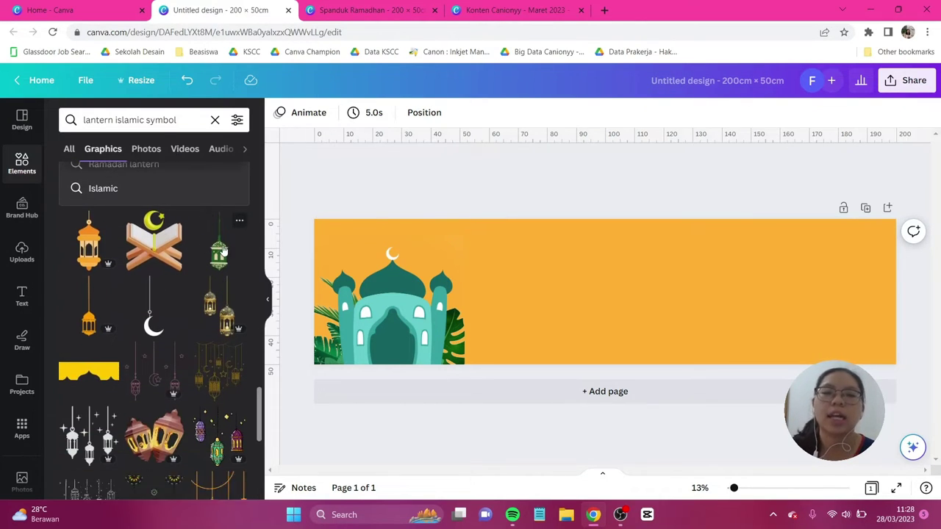
click(225, 250)
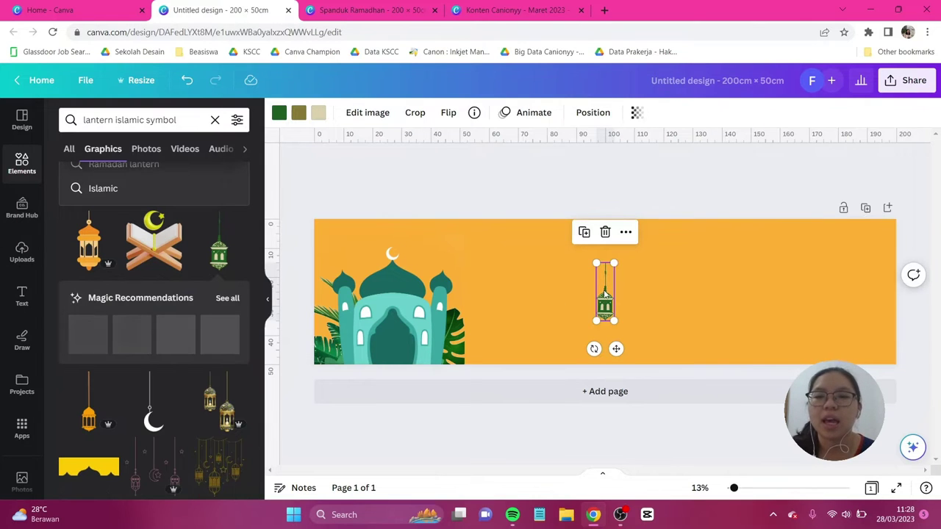
drag(605, 294, 857, 274)
click(456, 249)
click(656, 203)
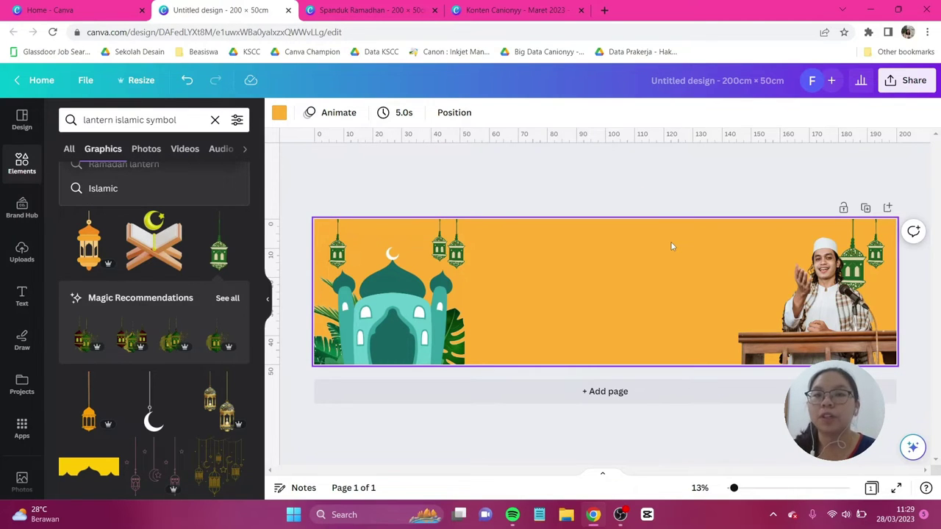
Step: Add a heading reading "Marhaban ya Ramadhan" to the banner
click(7, 301)
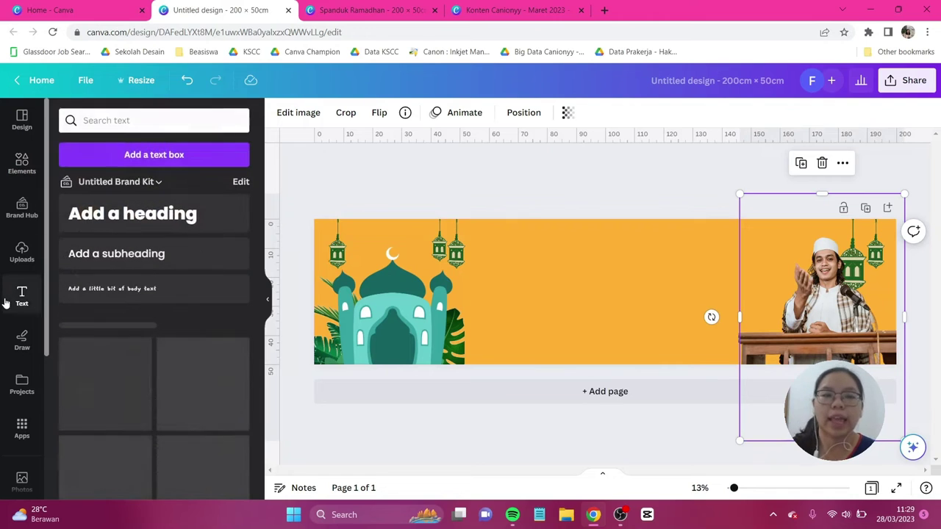
click(101, 225)
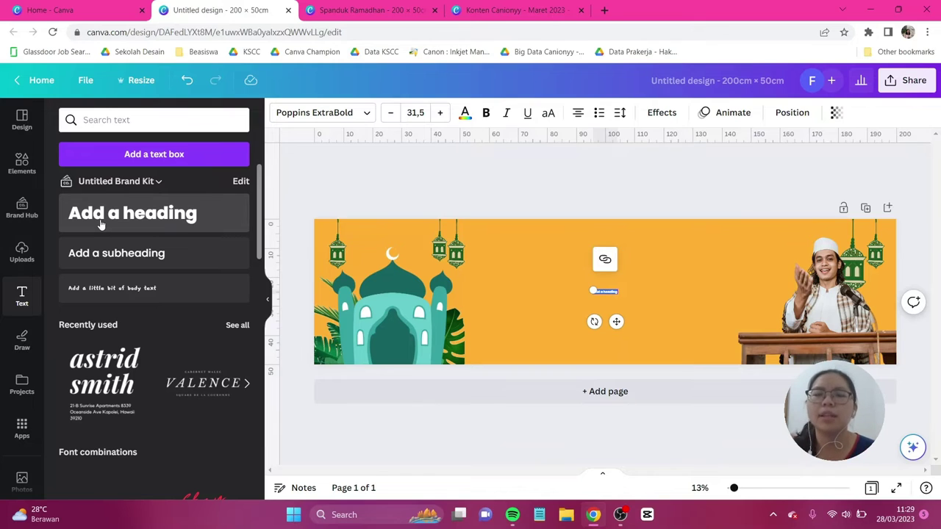
key(Caps_Lock)
text(M)
key(Caps_Lock)
text(arhaban ya Ramadhan)
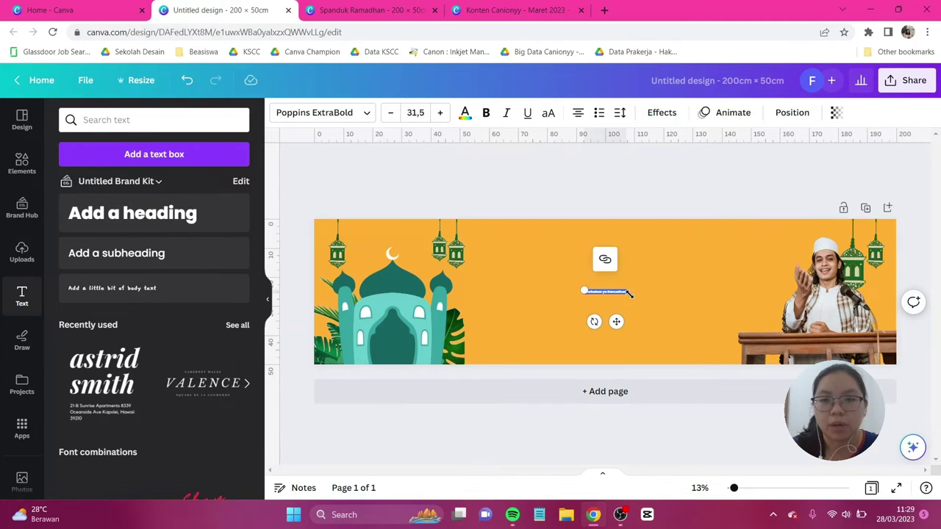
Step: Enlarge the heading to size 198 and place it between the mosque and the preacher
drag(627, 295, 801, 312)
drag(703, 338, 617, 309)
drag(713, 280, 766, 287)
Step: Set the heading's font to Tropika Script
click(307, 115)
click(143, 155)
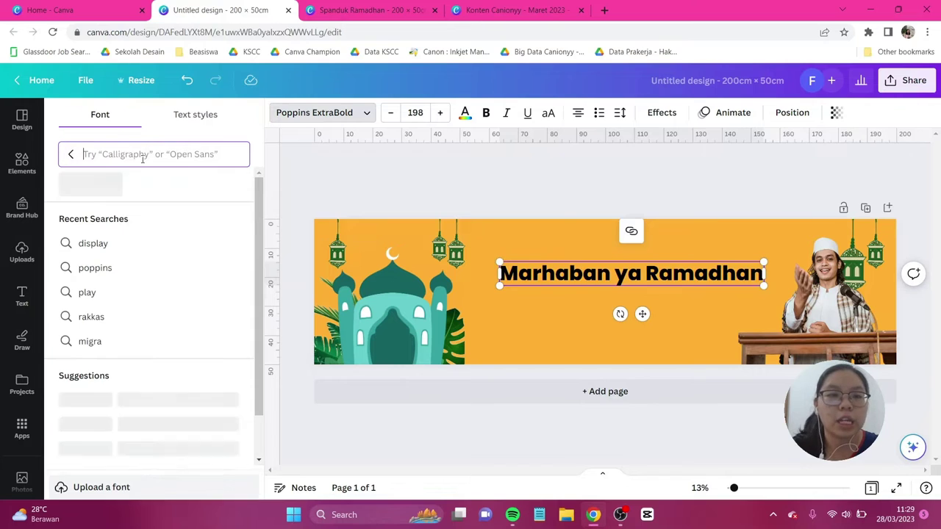
text(trop)
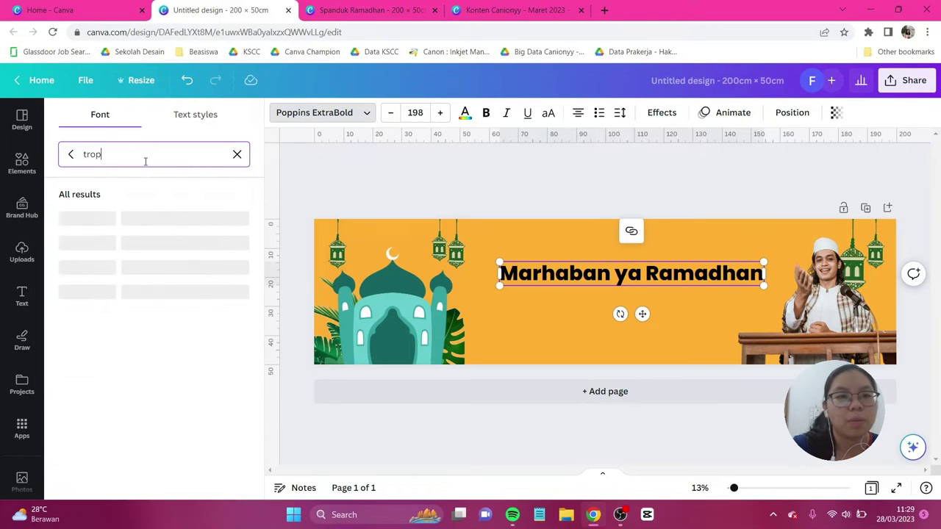
text(ika script)
click(143, 303)
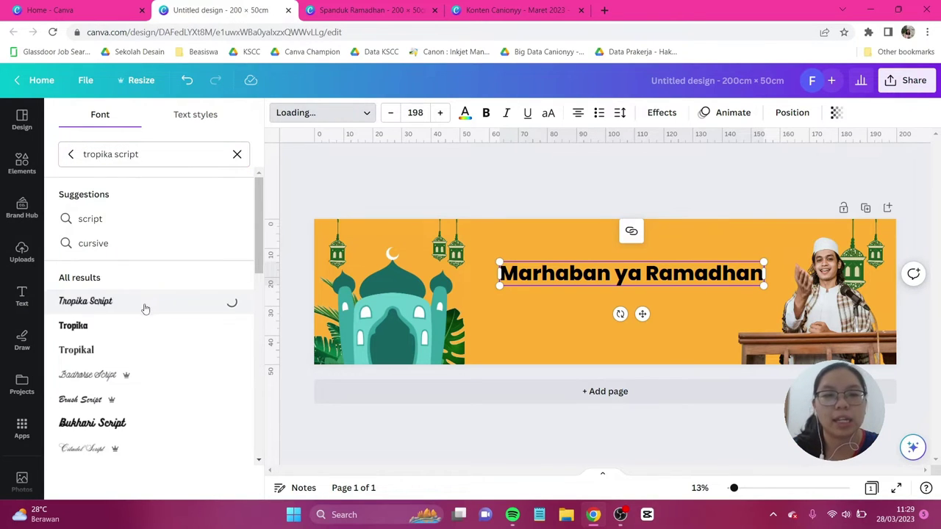
Step: Enlarge the heading to size 314 and recentre it in the gap between the mosque and the preacher
drag(767, 288, 846, 321)
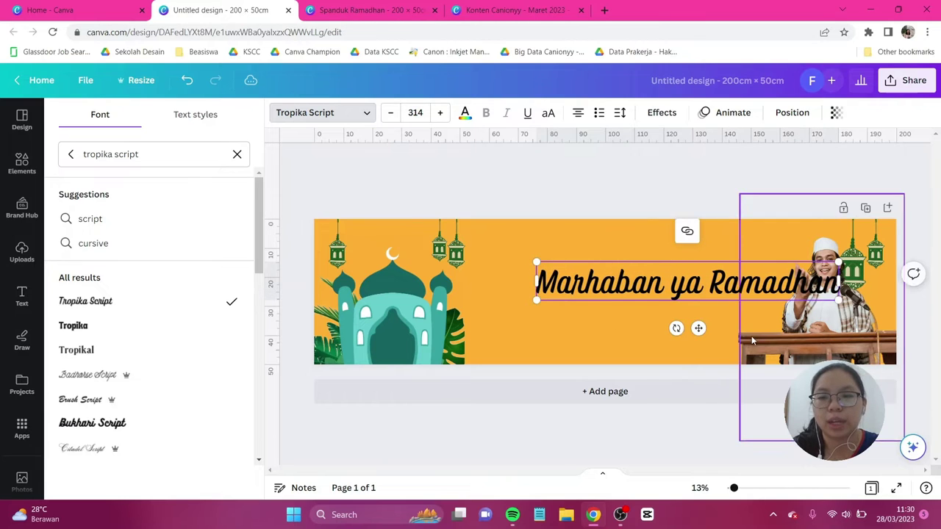
drag(657, 340, 633, 332)
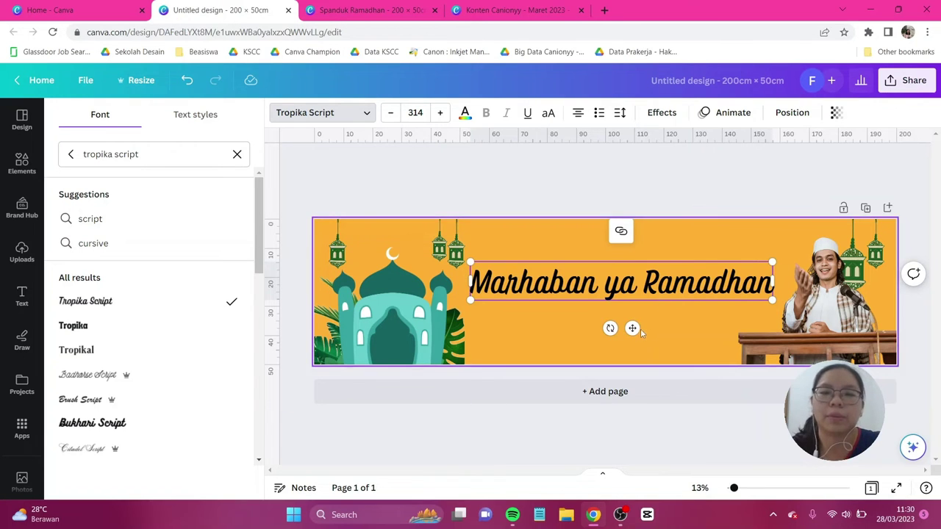
drag(640, 328, 637, 334)
Step: Recolour the heading with the dark green from the document colours
click(465, 114)
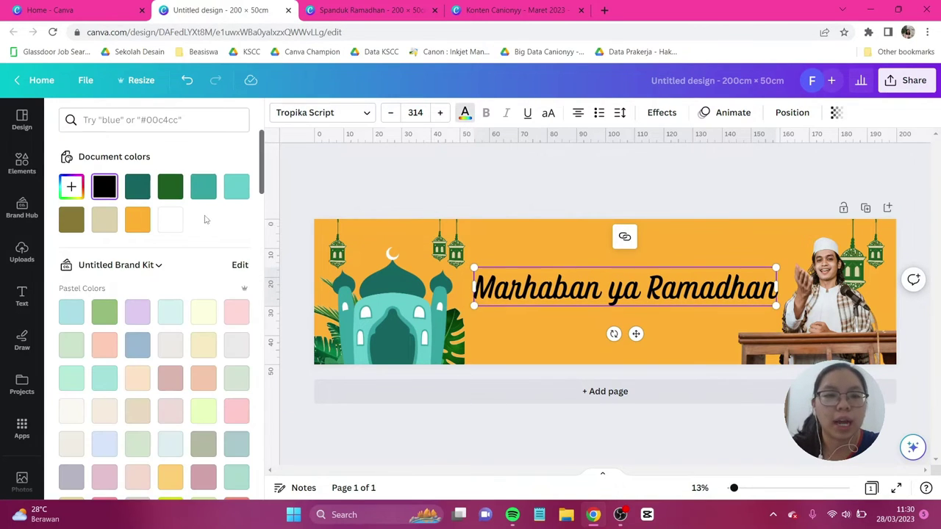
click(170, 189)
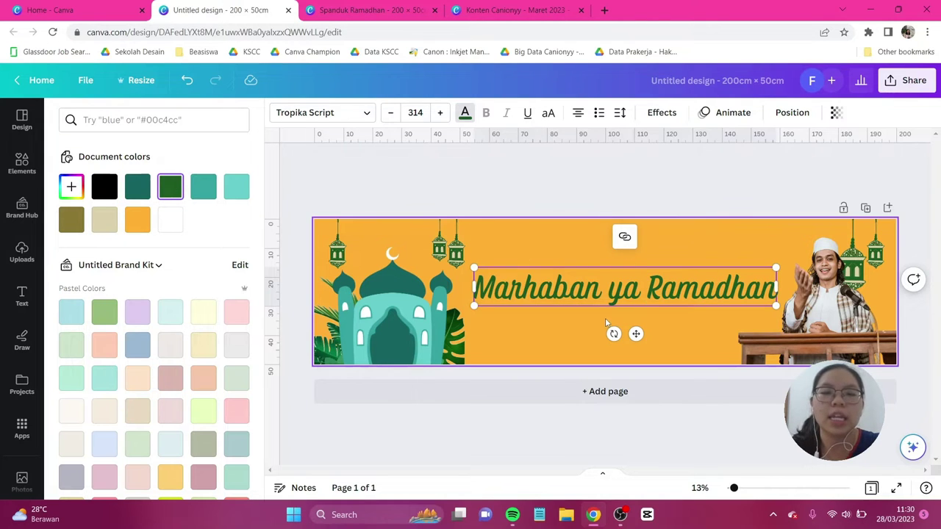
click(666, 332)
Step: Add the subheading "Selamat Menunaikan Ibadah Puasa di Bulan Suci Ramadhan 1444 Hijriah" and set its font to Calistoga
click(95, 255)
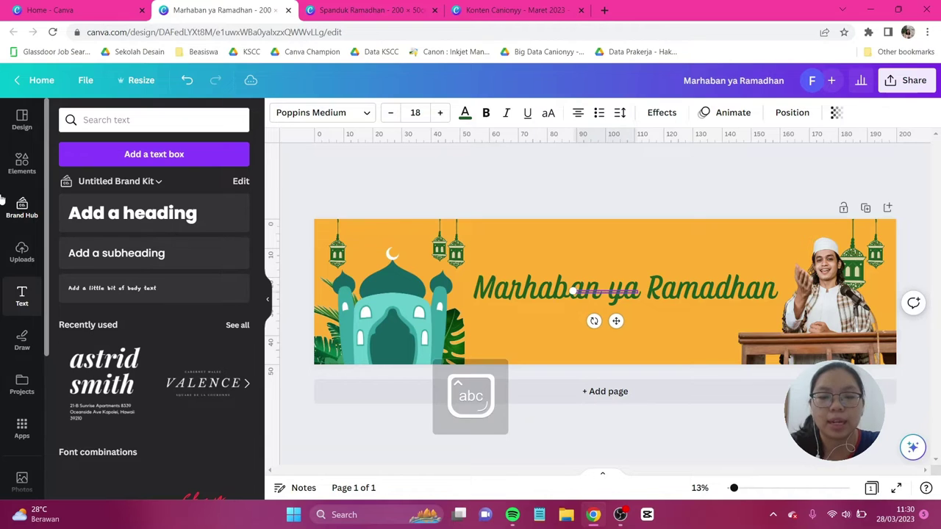
click(281, 116)
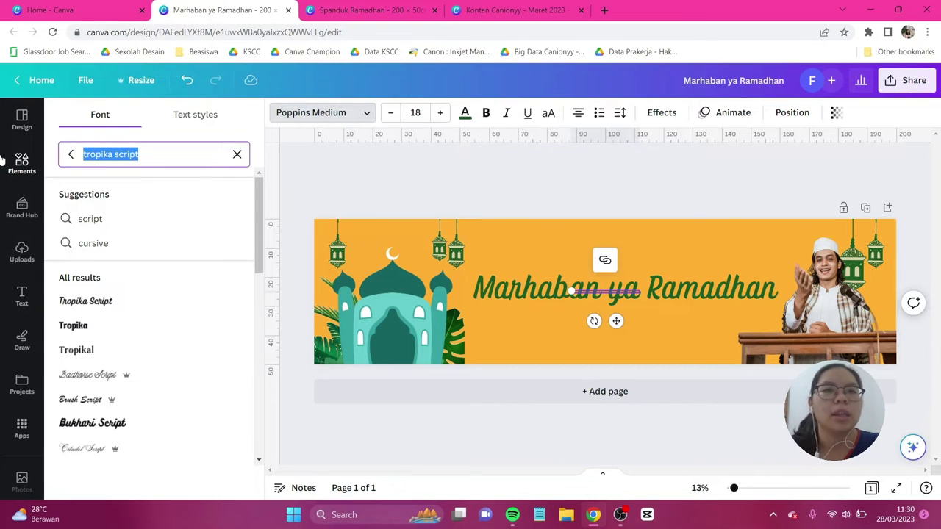
text(caliistoga)
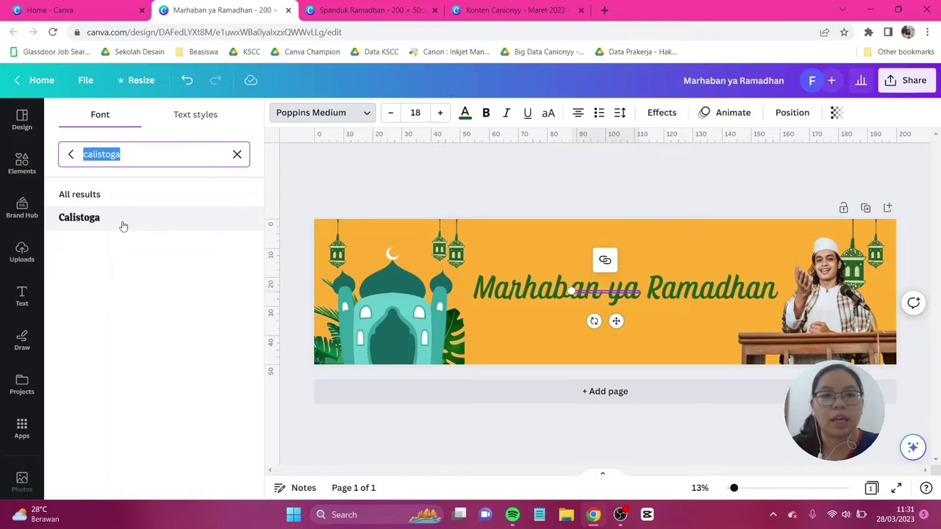
click(122, 225)
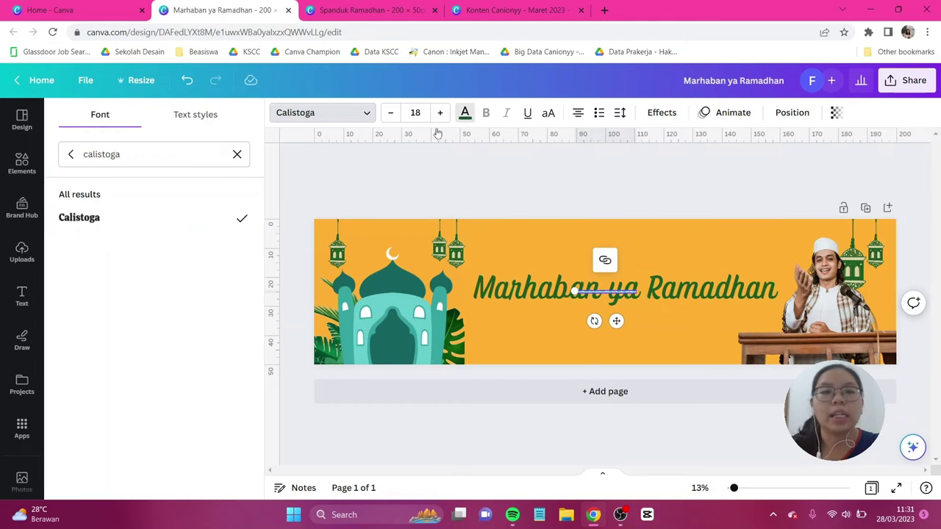
click(465, 113)
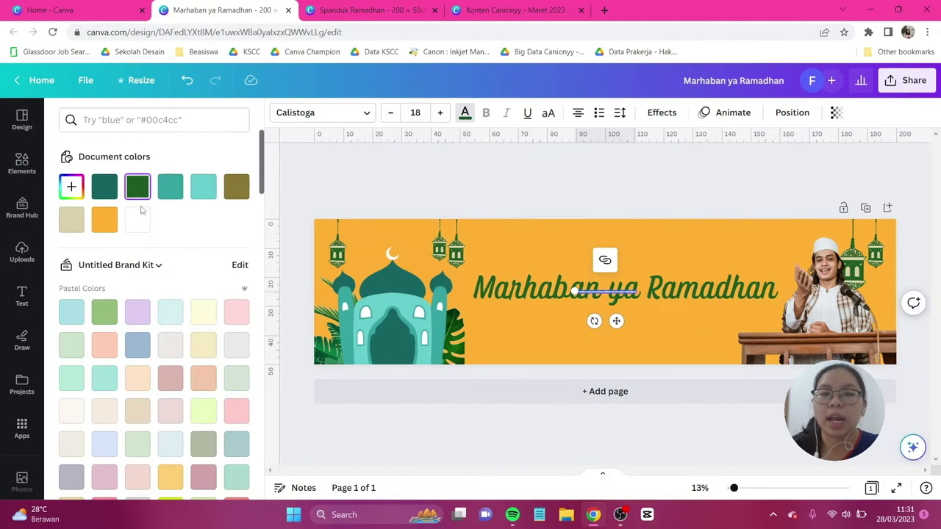
Step: Enlarge the subheading to size 150, wrap it onto two lines and place it beneath the heading
drag(635, 294, 915, 308)
drag(754, 330, 637, 347)
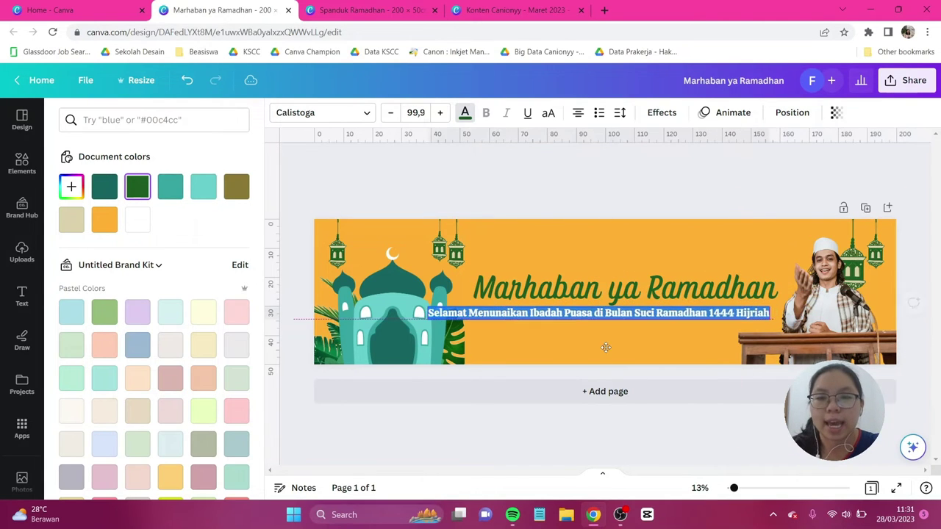
drag(798, 314, 680, 320)
click(620, 215)
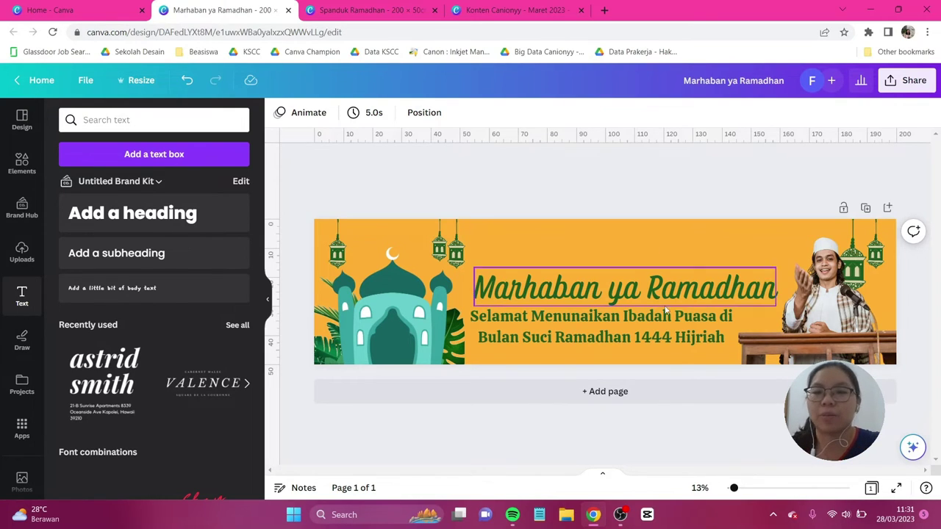
Step: Align the subheading under the heading and move both texts slightly upward together
drag(678, 332, 696, 331)
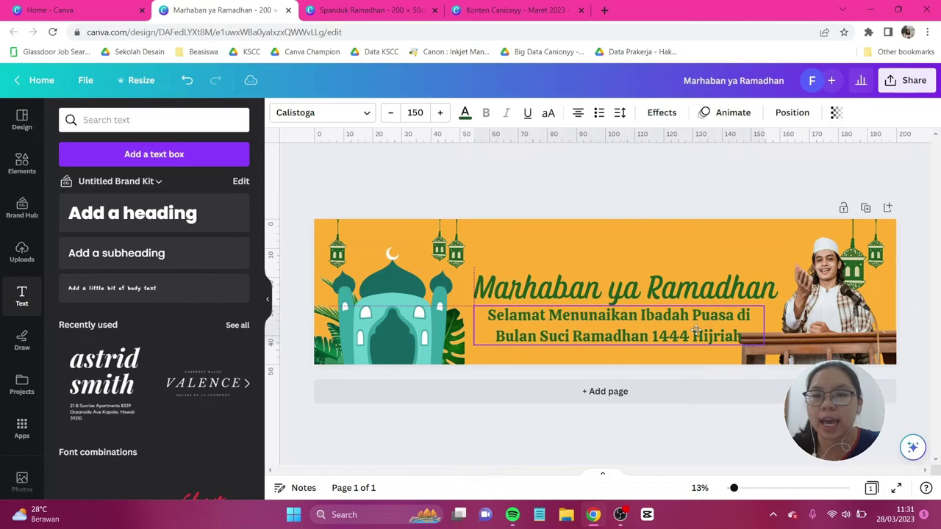
shift+click(708, 293)
drag(708, 293, 695, 285)
click(691, 349)
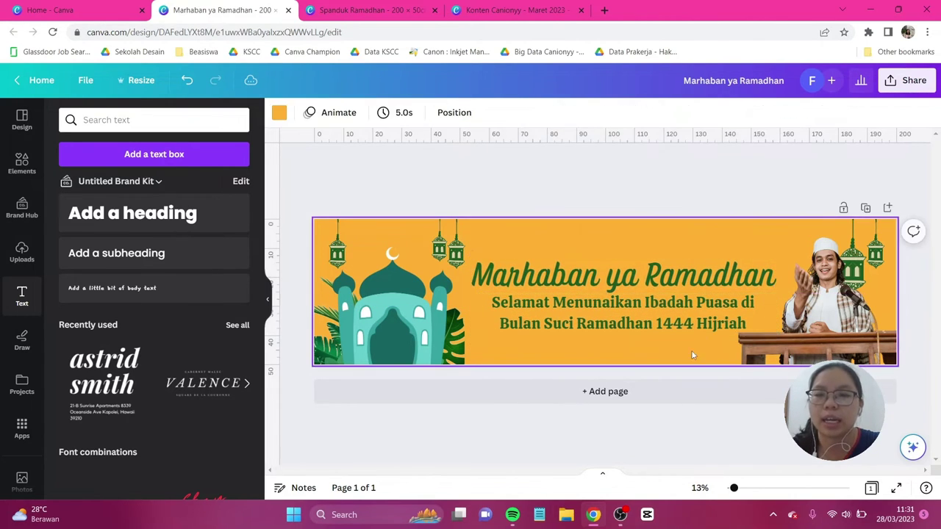
click(636, 194)
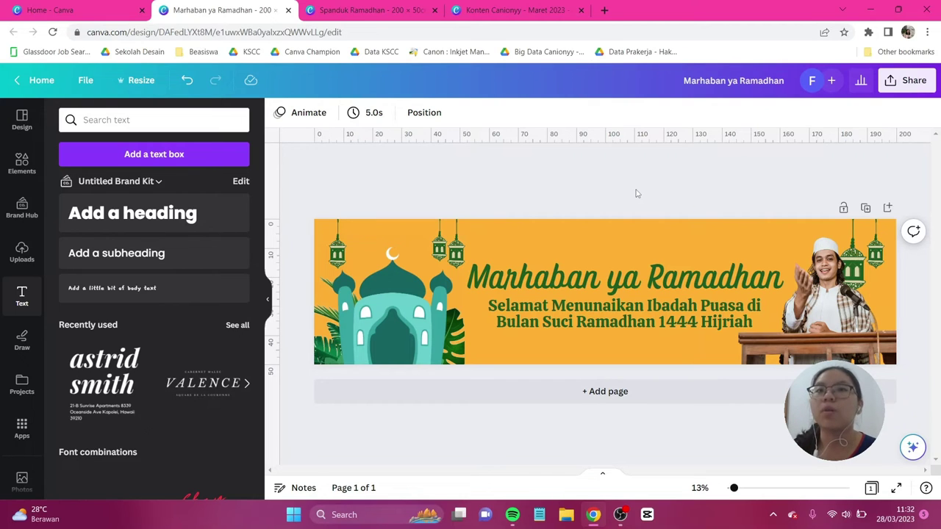
Step: Search the elements for "shape" and add a rounded square to the banner
click(21, 164)
click(135, 120)
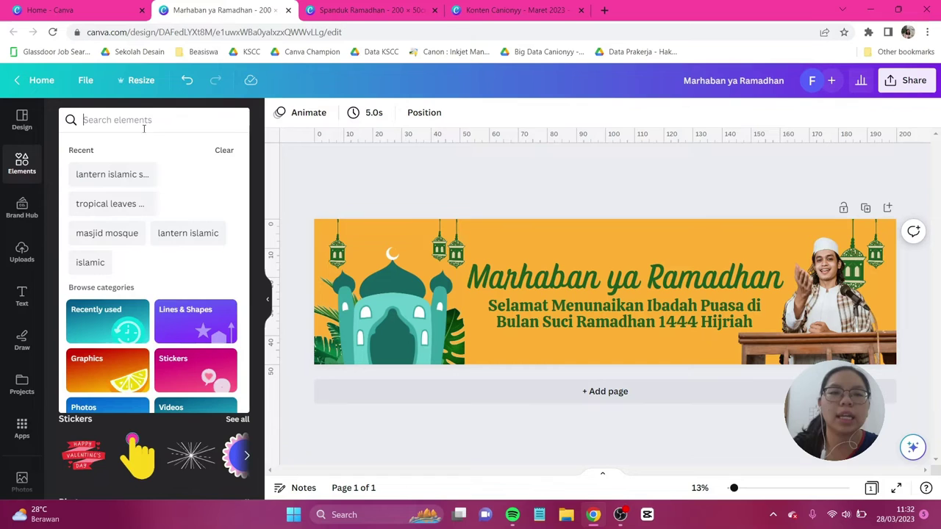
text(shape)
click(231, 186)
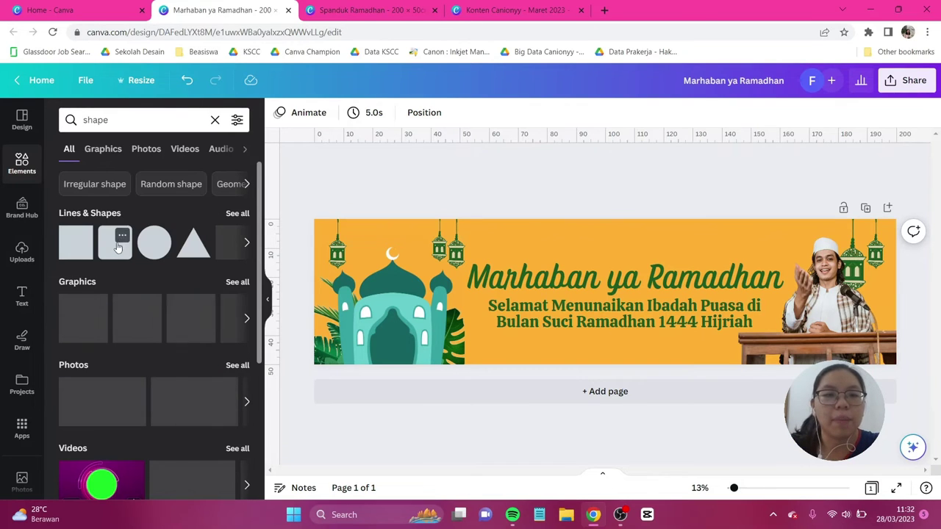
click(114, 243)
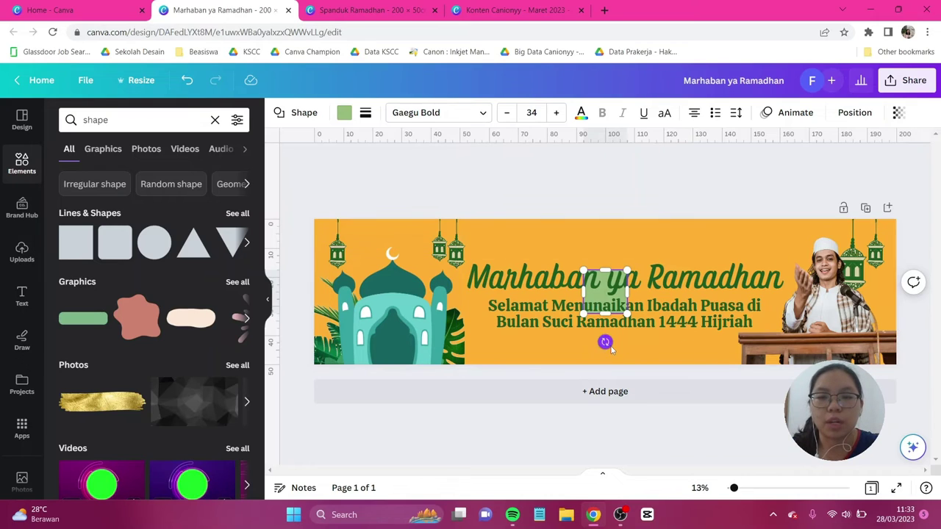
Step: Recolour the rounded square white, stretch it to about 66 cm wide and place it across the banner's top edge
click(344, 114)
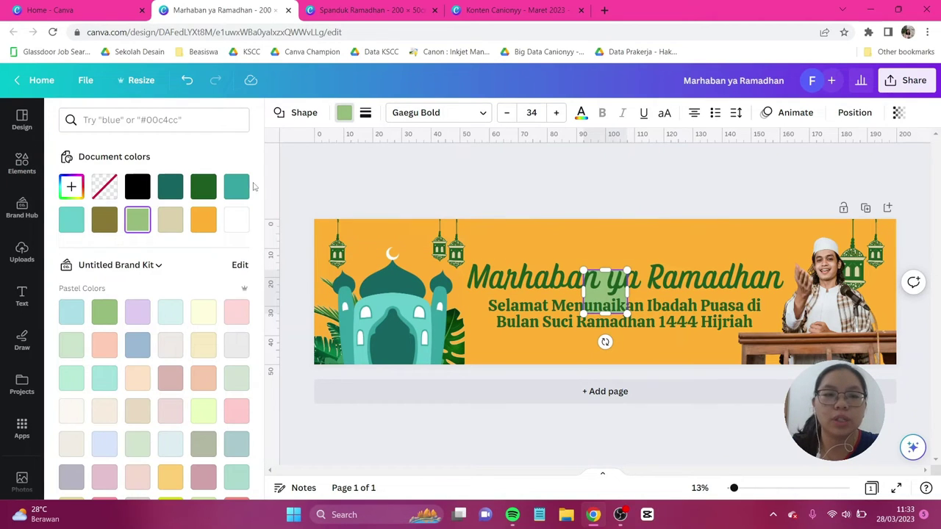
click(237, 227)
drag(628, 271, 687, 189)
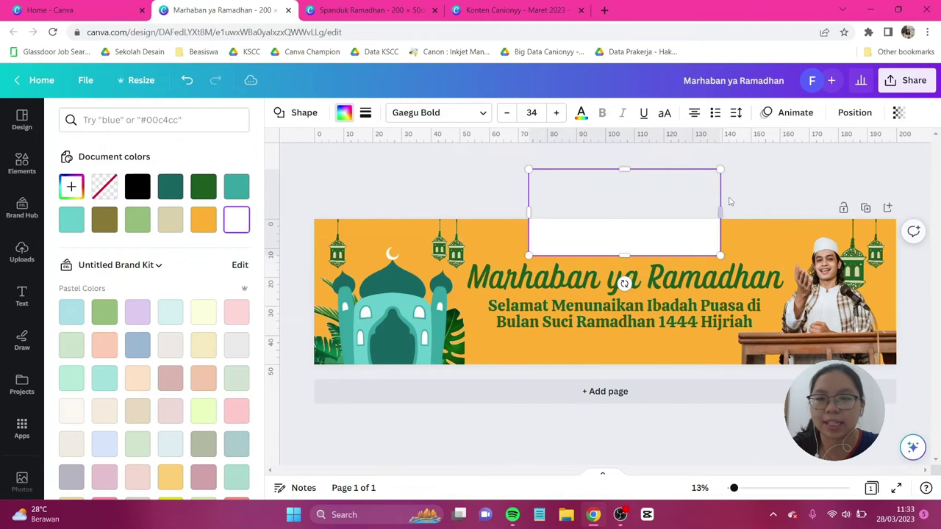
click(726, 200)
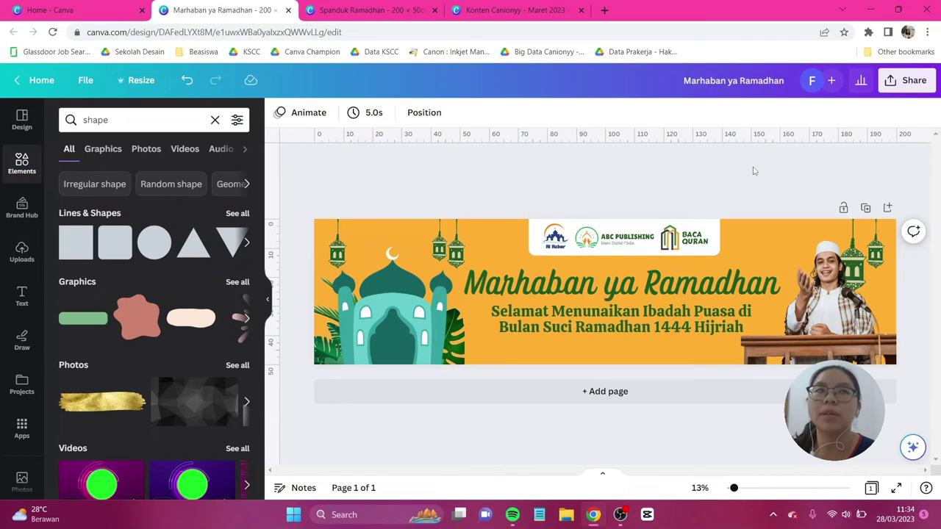
Step: Add a square shape to the banner and fill it with the custom solid brown #705124
click(72, 253)
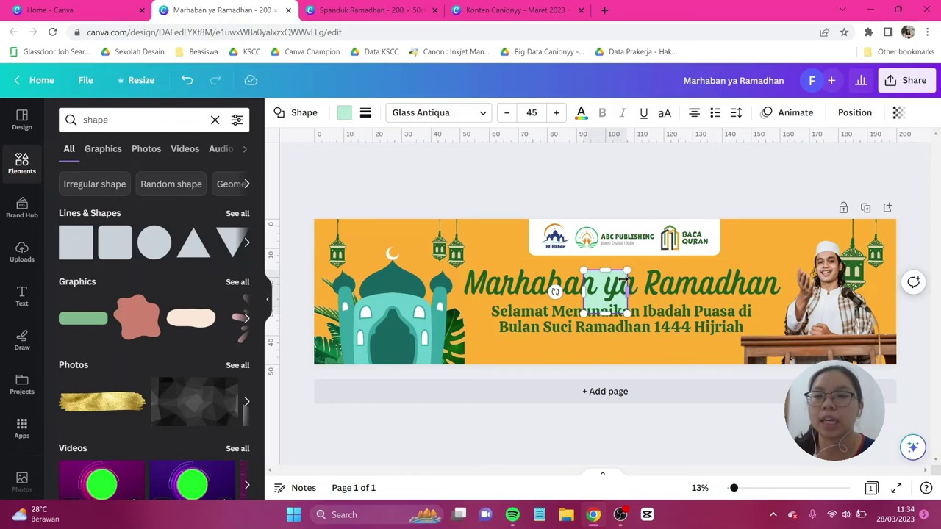
click(344, 115)
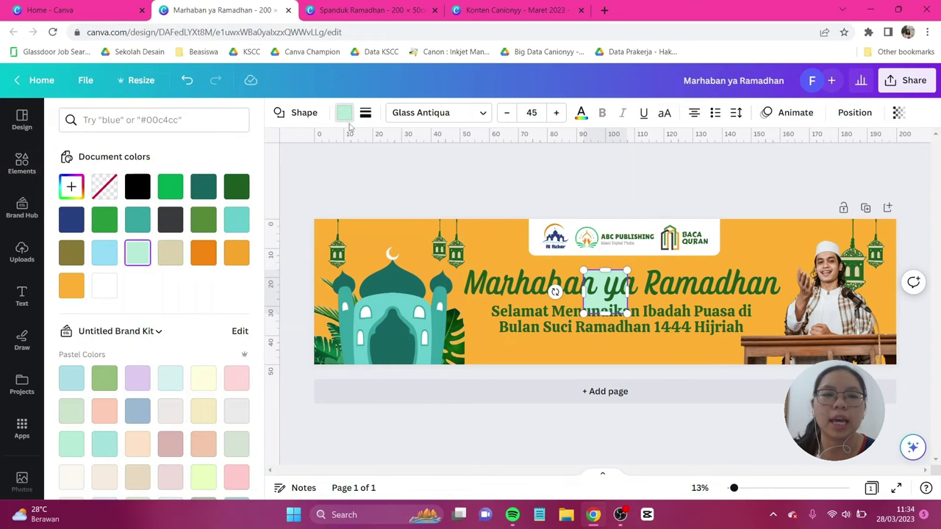
click(103, 291)
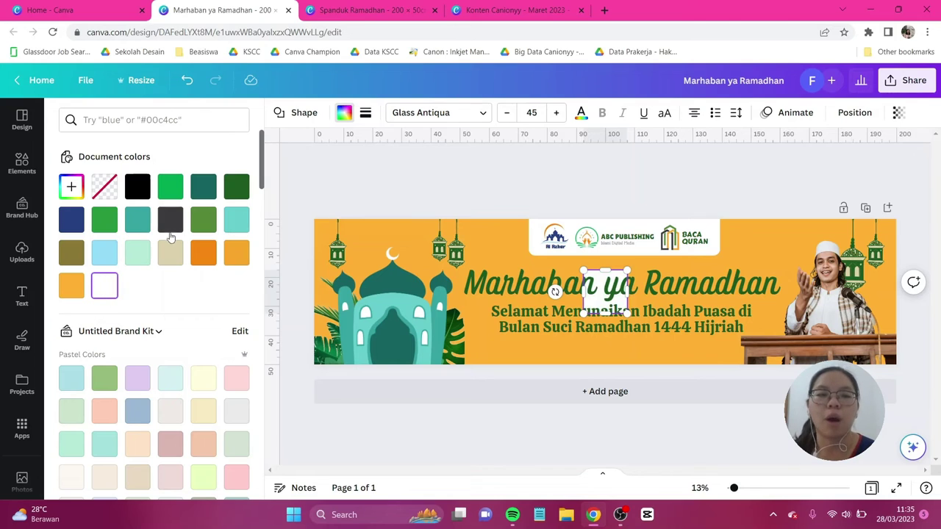
click(70, 188)
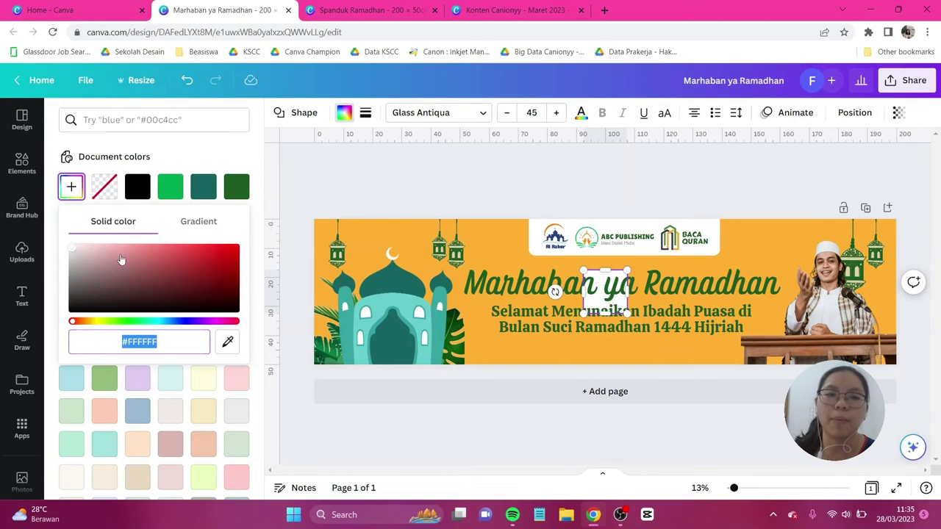
click(88, 321)
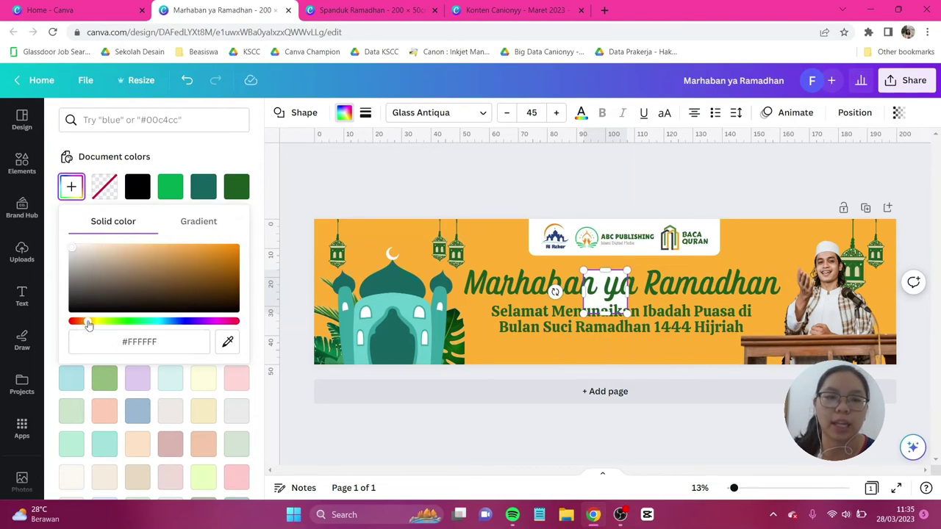
drag(167, 266, 183, 283)
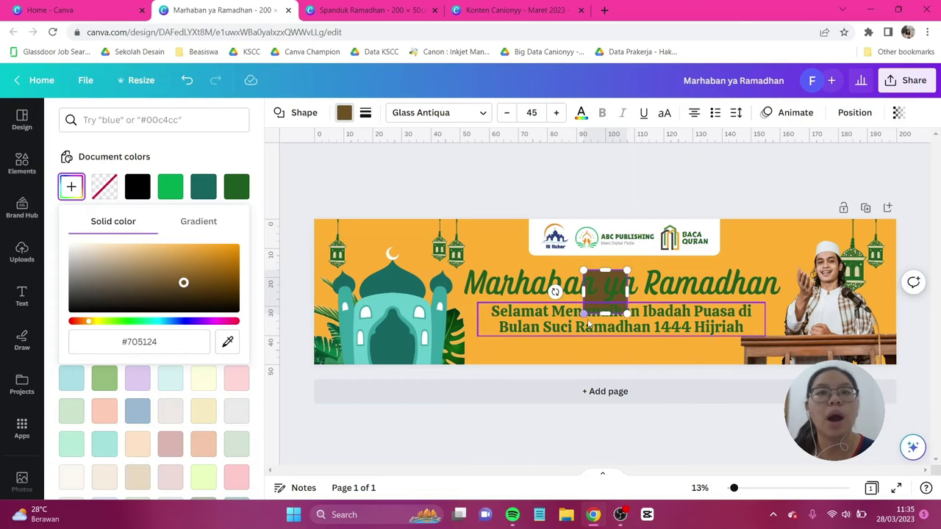
Step: Stretch the brown square to about 129 × 26 cm, place it across the banner's lower edge and send it behind all other elements
drag(583, 314, 424, 394)
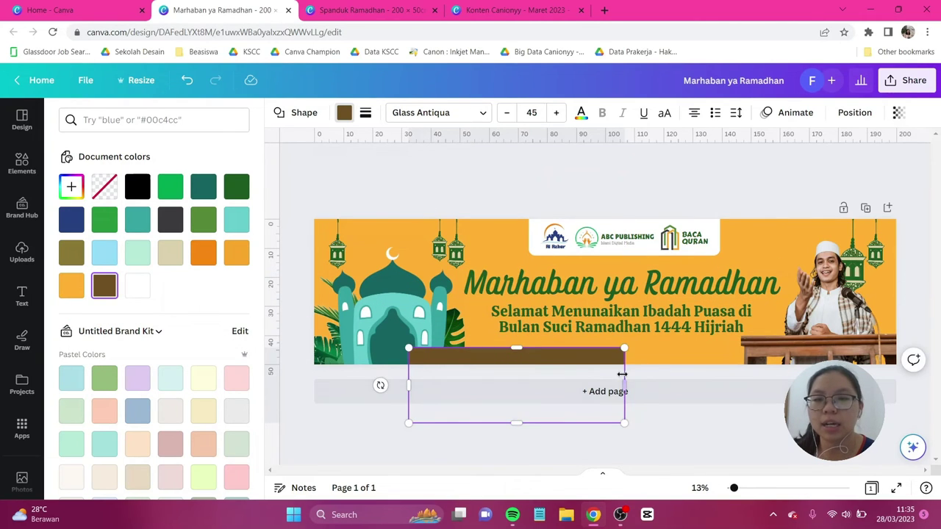
drag(622, 375, 783, 382)
click(855, 112)
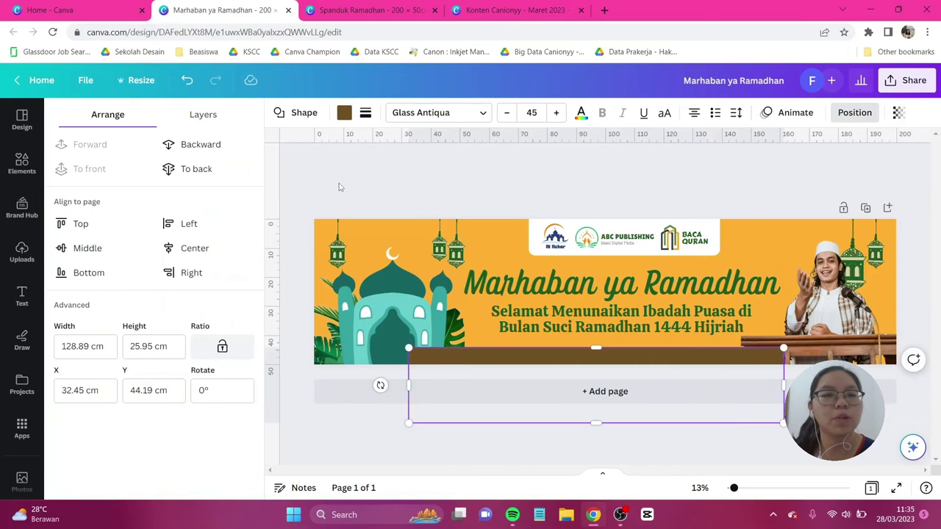
click(218, 177)
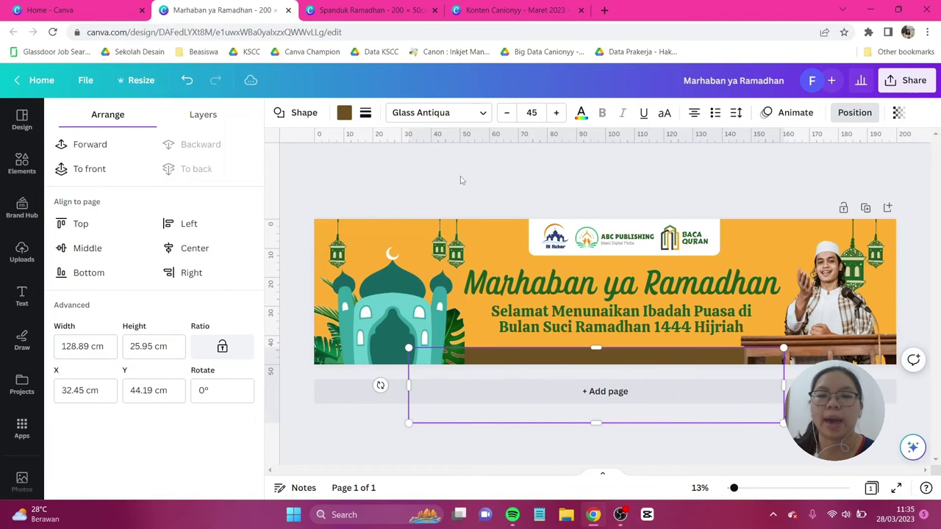
click(539, 162)
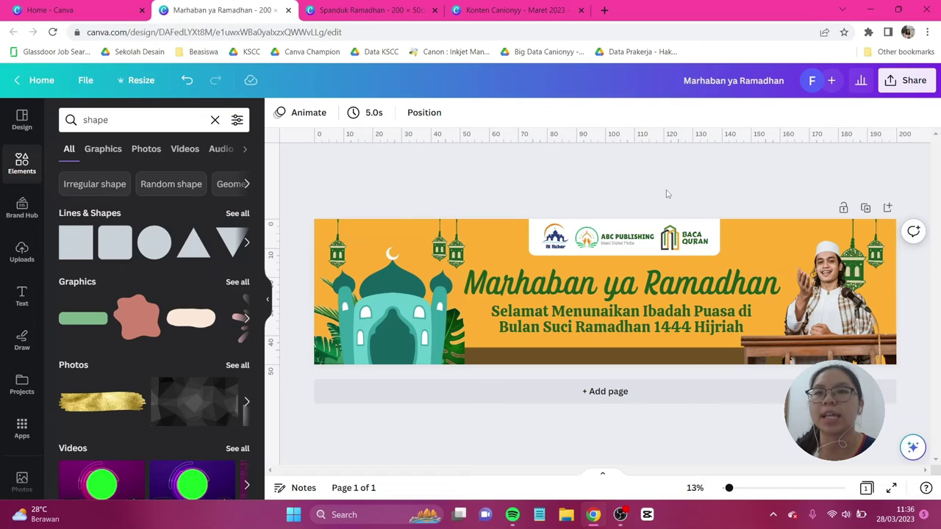
Step: Review the design's download options with PDF Print as the file type, and close them without downloading
click(917, 81)
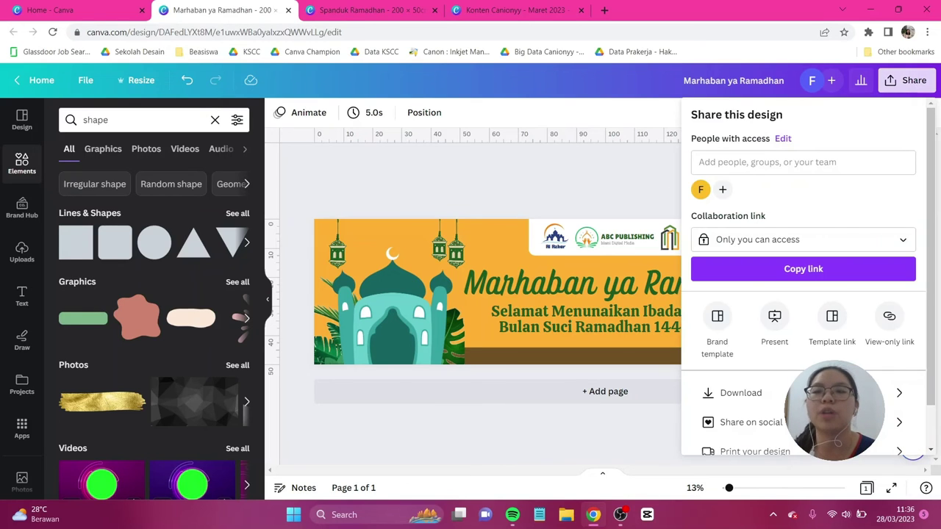
click(731, 393)
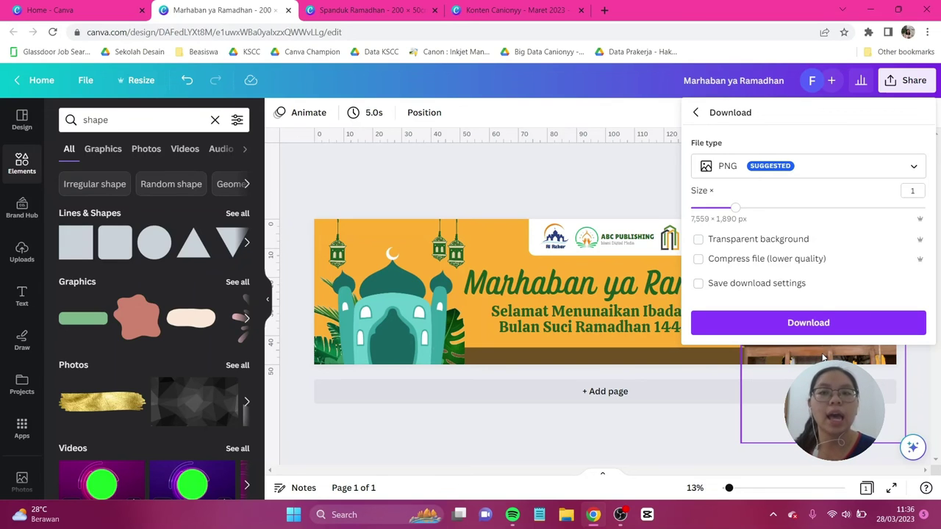
click(824, 169)
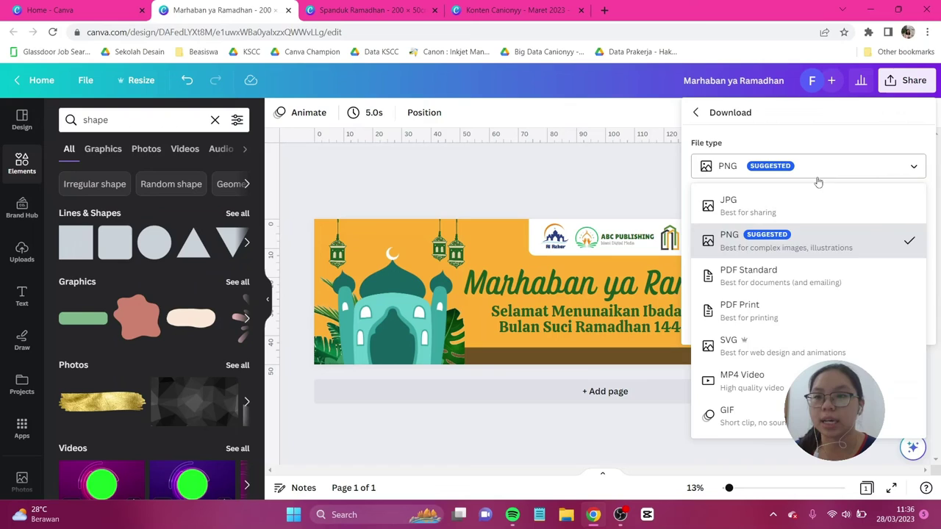
click(780, 314)
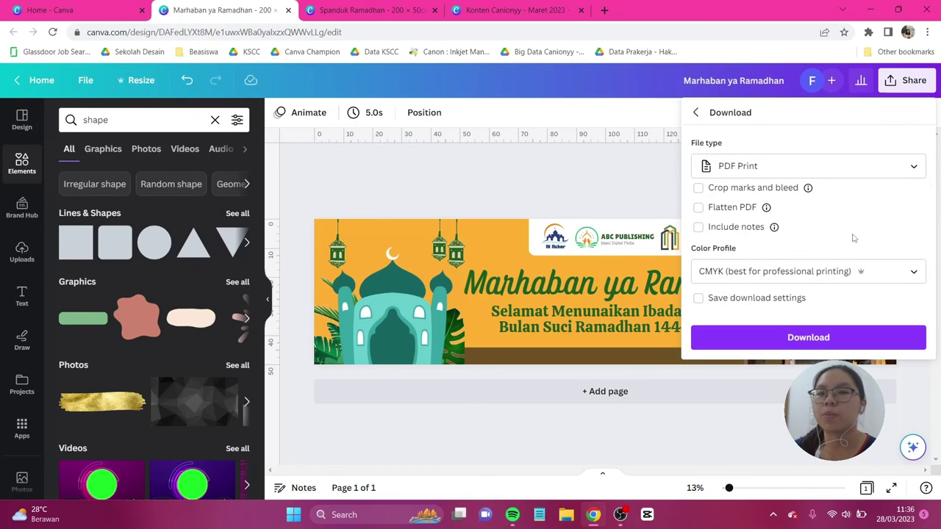
click(567, 174)
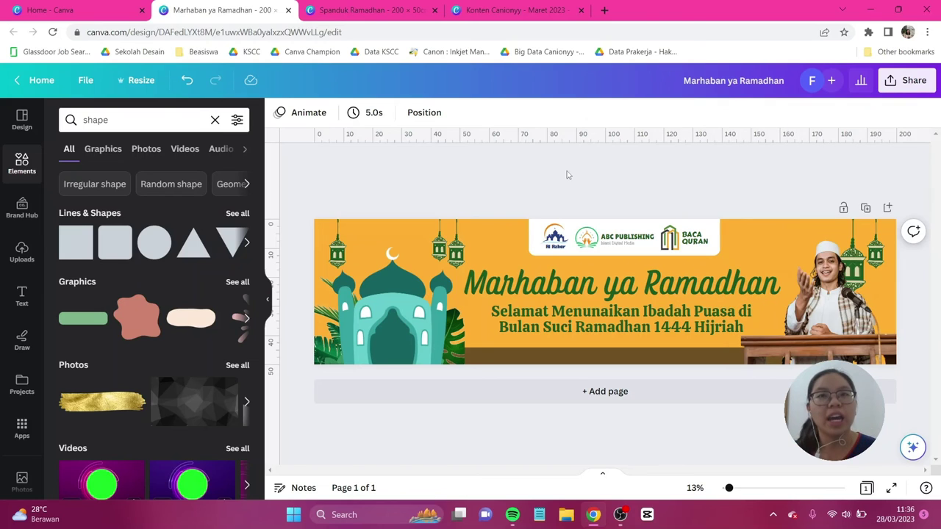